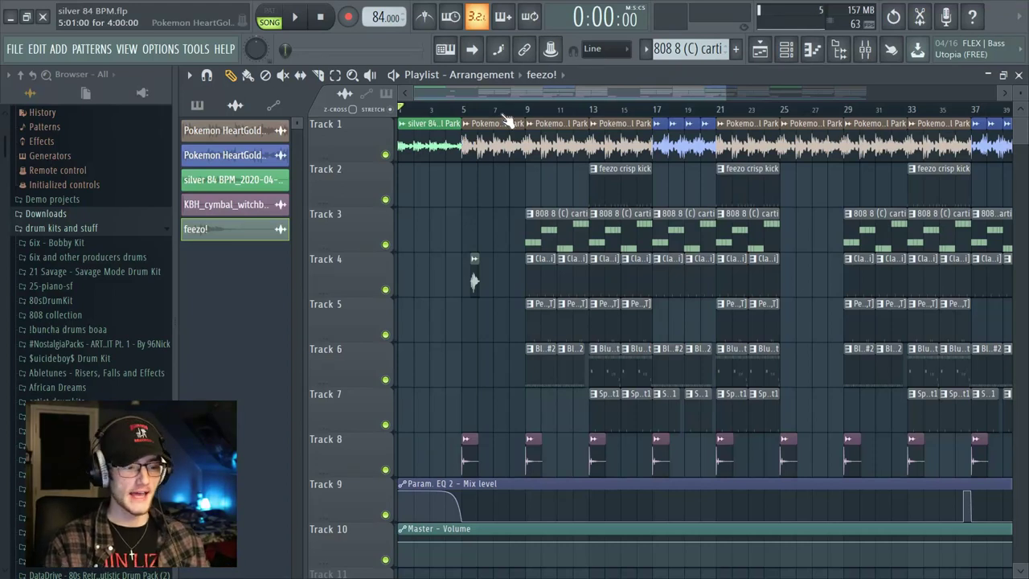
Step: View the sample settings of the National Park clip at bar 5 on Track 1
{"action": "scroll", "coordinate": [502, 143], "scroll_direction": "down", "scroll_amount": 4}
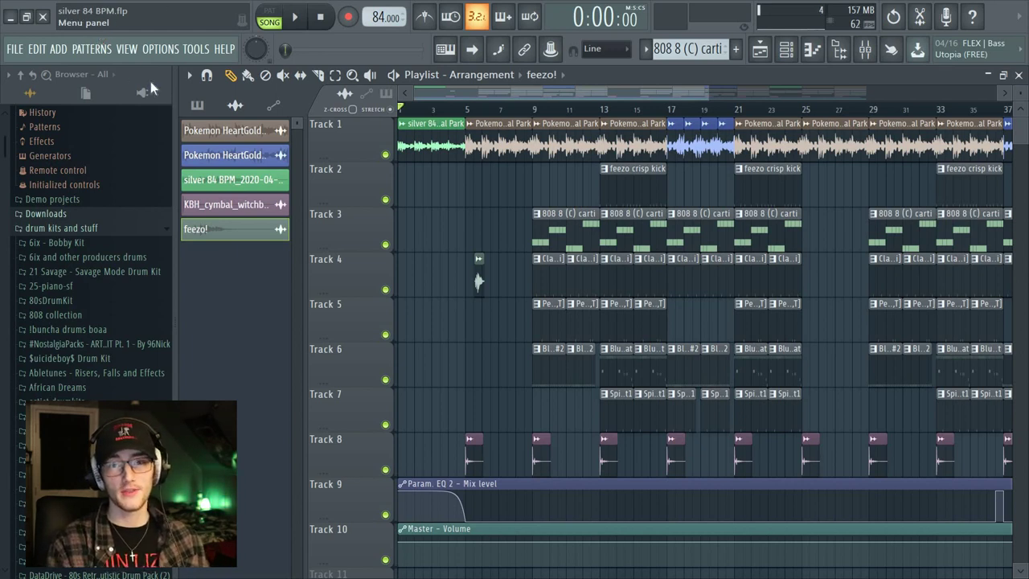
{"action": "scroll", "coordinate": [474, 120], "scroll_direction": "up", "scroll_amount": 3}
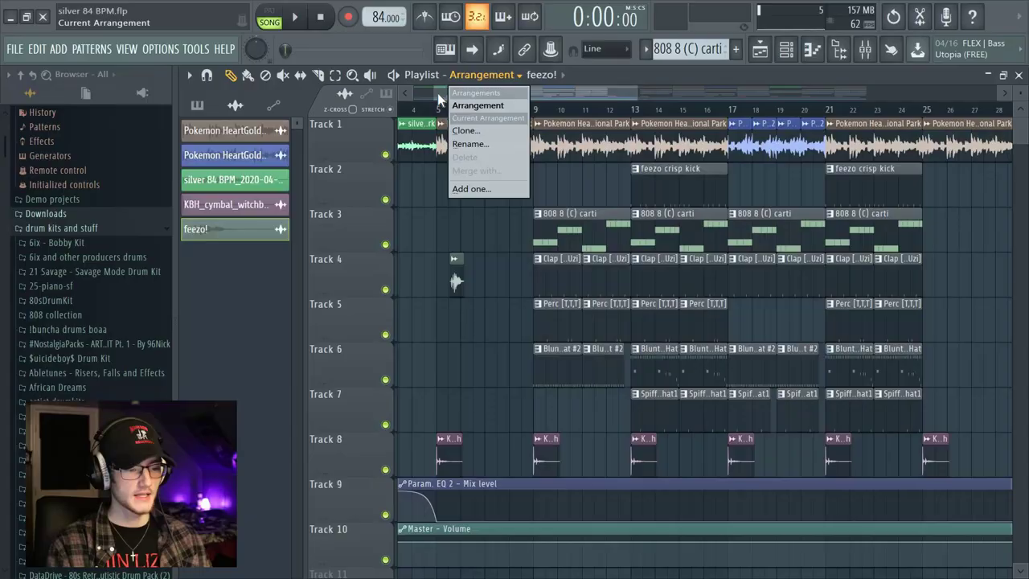
{"action": "left_click", "coordinate": [521, 134]}
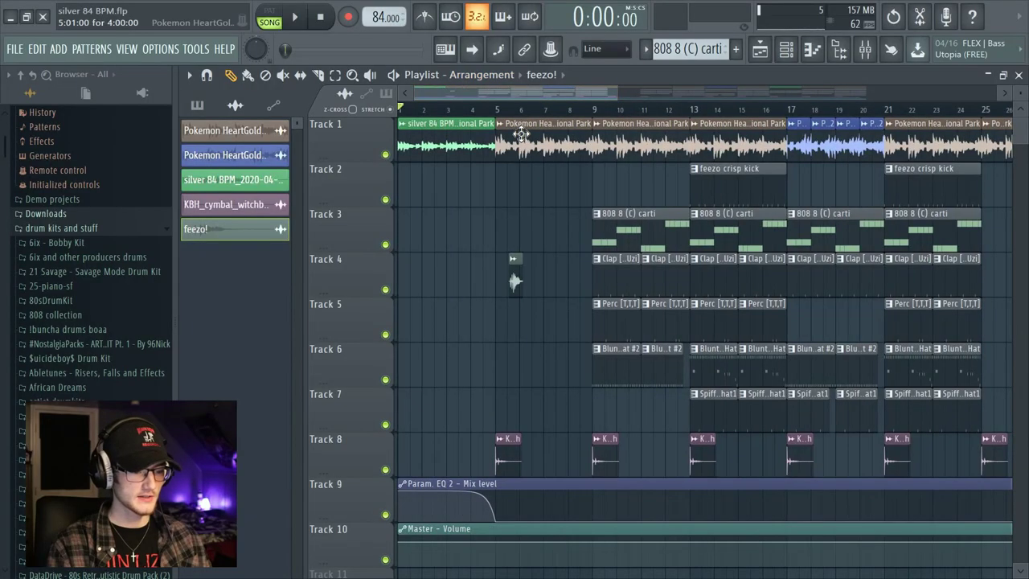
{"action": "double_click", "coordinate": [503, 137]}
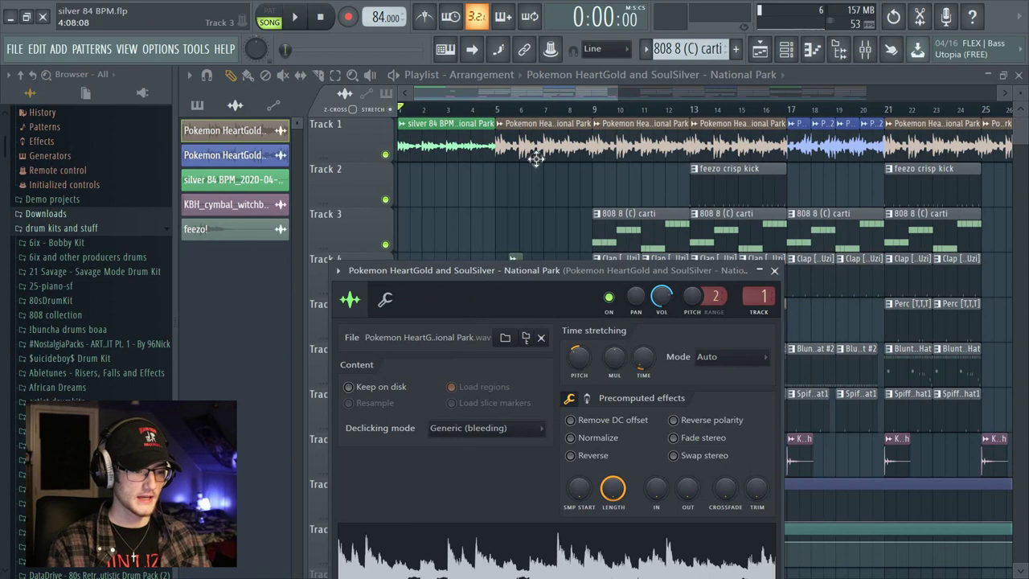
{"action": "key", "text": "Escape"}
Step: Delete the National Park copy at bar 5 on Track 2, unsolo that track and solo Track 1
{"action": "left_click", "coordinate": [499, 169]}
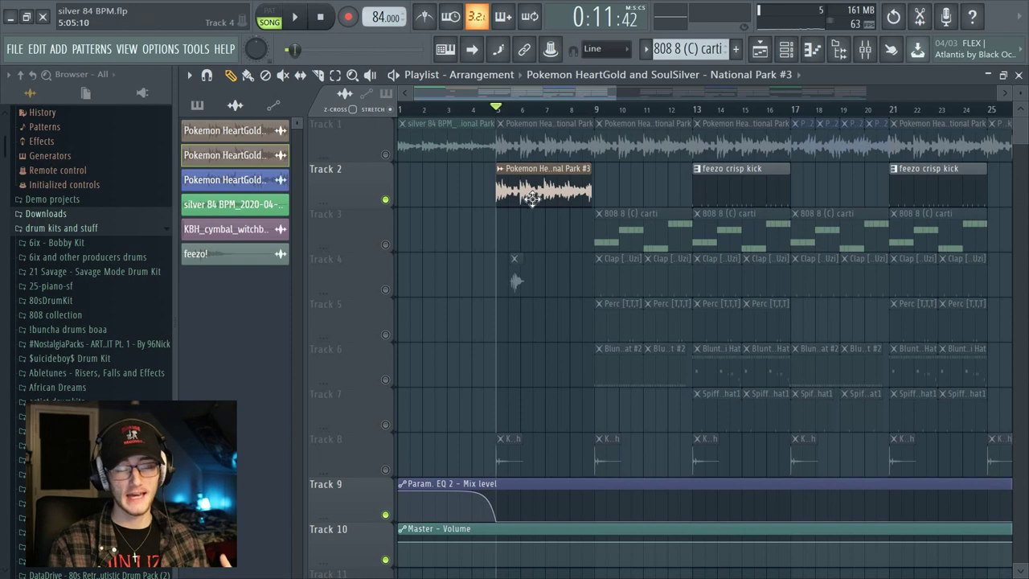
{"action": "right_click", "coordinate": [535, 198]}
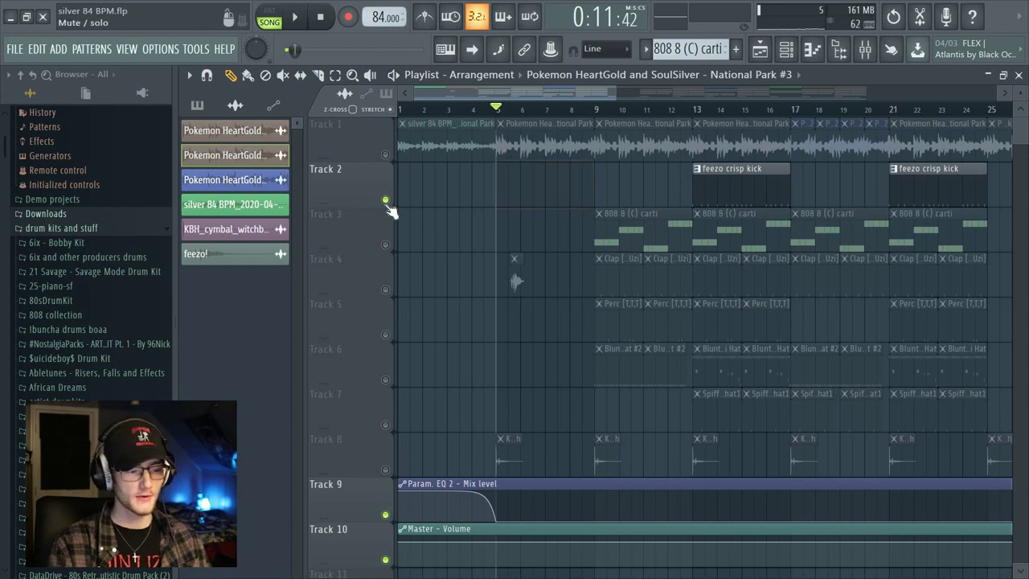
{"action": "right_click", "coordinate": [386, 200]}
{"action": "right_click", "coordinate": [386, 155]}
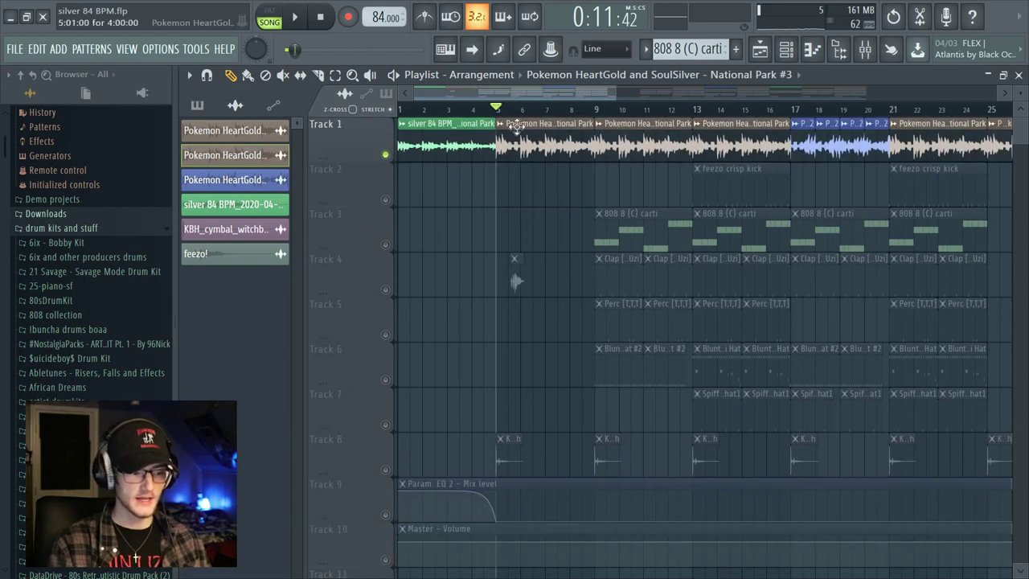
Step: Play the soloed sample track from bar 5 to listen to the melody, and stop playback
{"action": "key", "text": "space"}
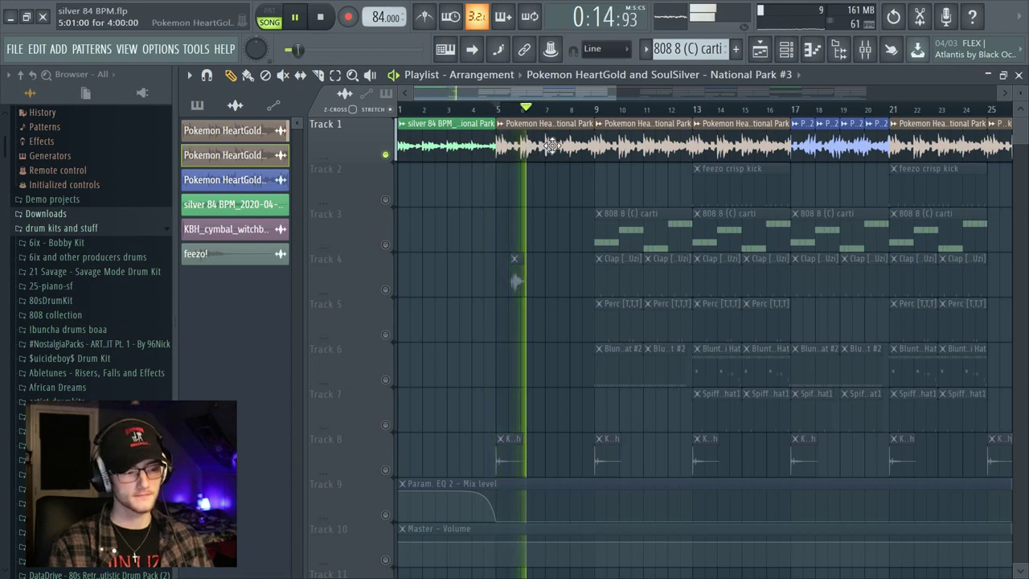
{"action": "scroll", "coordinate": [551, 112], "scroll_direction": "up", "scroll_amount": 3}
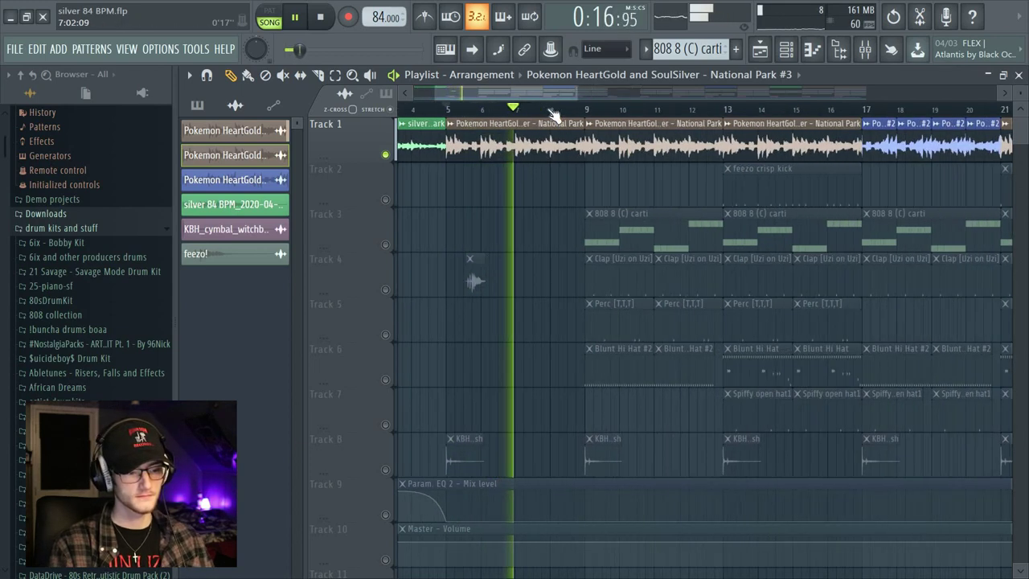
{"action": "scroll", "coordinate": [552, 113], "scroll_direction": "down", "scroll_amount": 3}
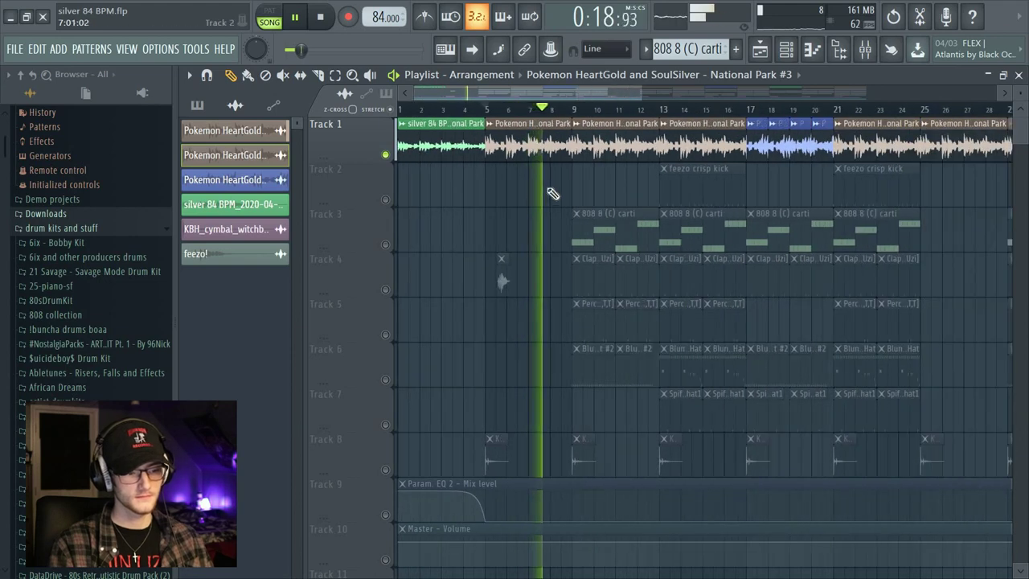
{"action": "scroll", "coordinate": [544, 115], "scroll_direction": "up", "scroll_amount": 3}
{"action": "key", "text": "space"}
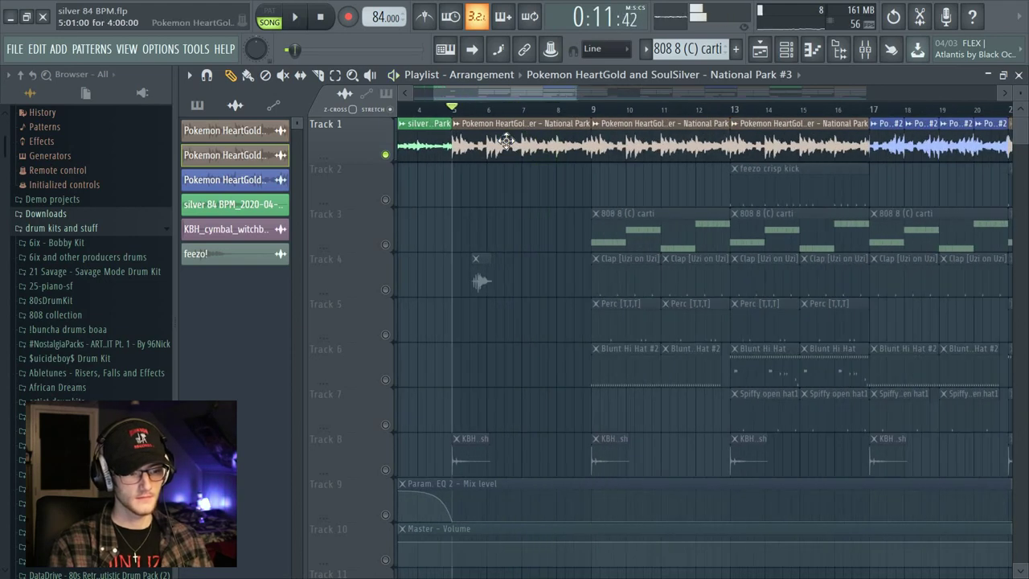
Step: Inspect the pitch and time-stretching settings of the soloed National Park sample and close them
{"action": "double_click", "coordinate": [506, 141]}
{"action": "left_click_drag", "start_coordinate": [633, 273], "coordinate": [672, 159]}
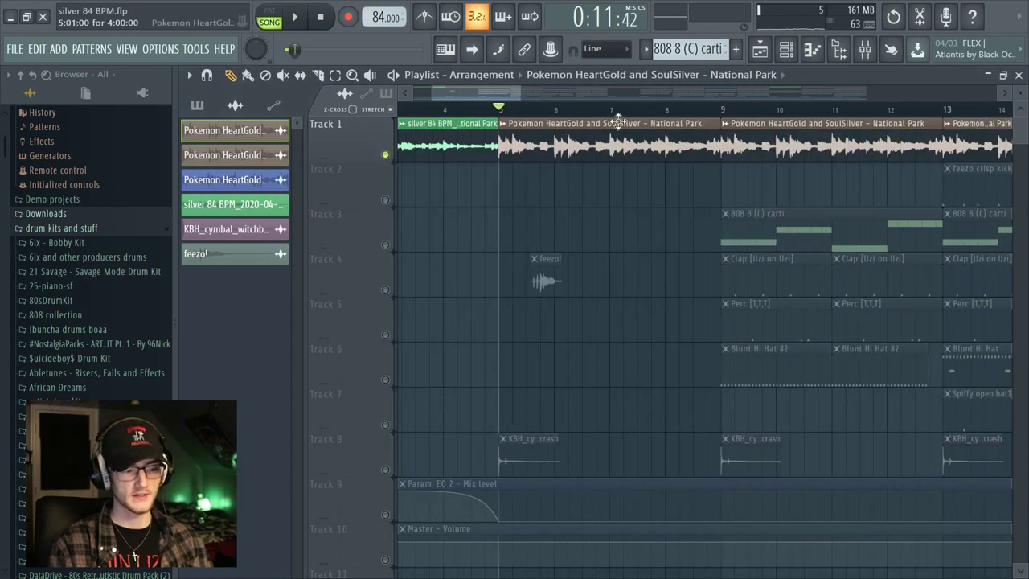
{"action": "double_click", "coordinate": [537, 150]}
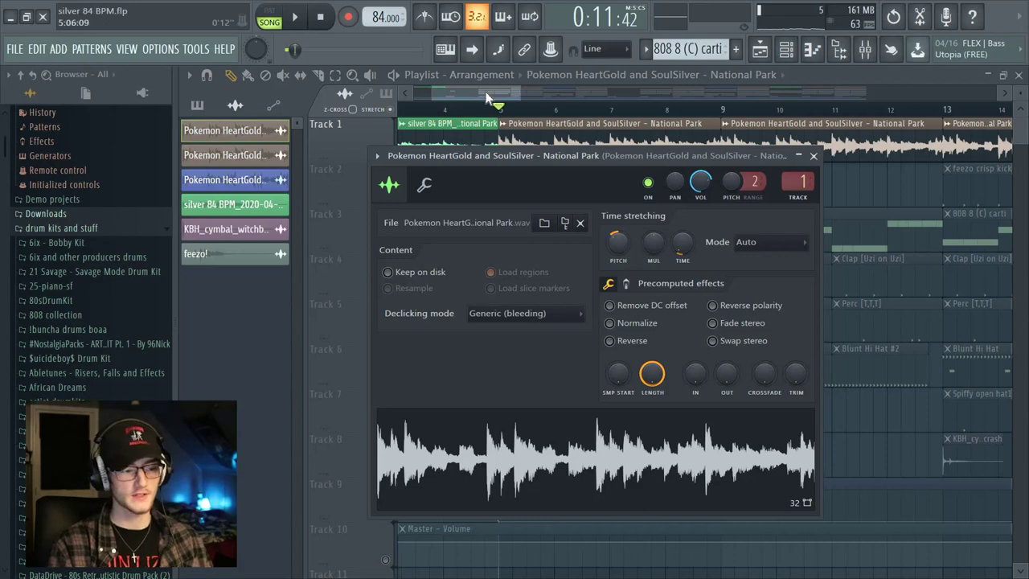
{"action": "key", "text": "Escape"}
{"action": "scroll", "coordinate": [504, 104], "scroll_direction": "down", "scroll_amount": 2}
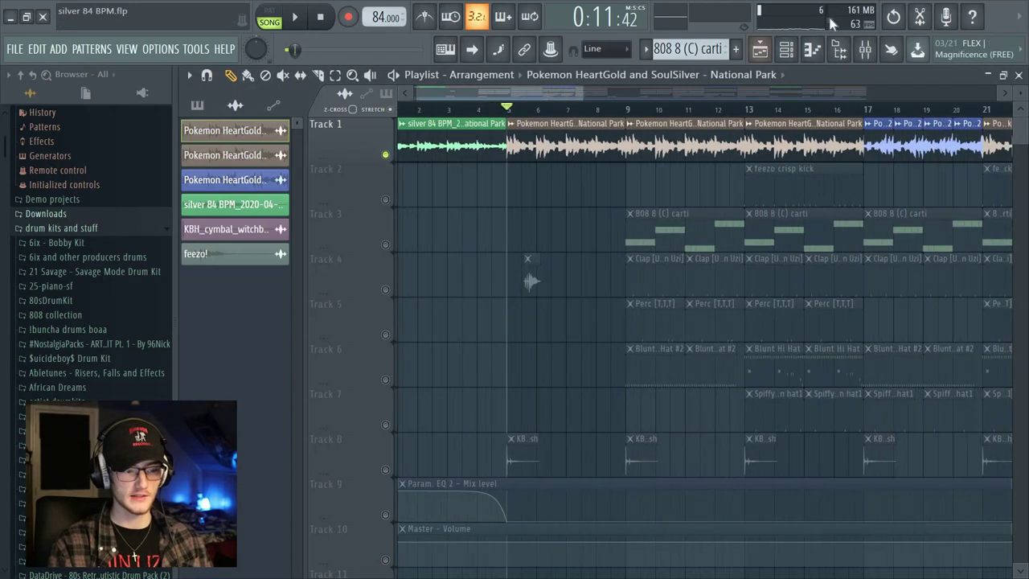
Step: Examine the Fruity parametric EQ 2 curve on the sample's mixer track 1 while the song plays
{"action": "key", "text": "F9"}
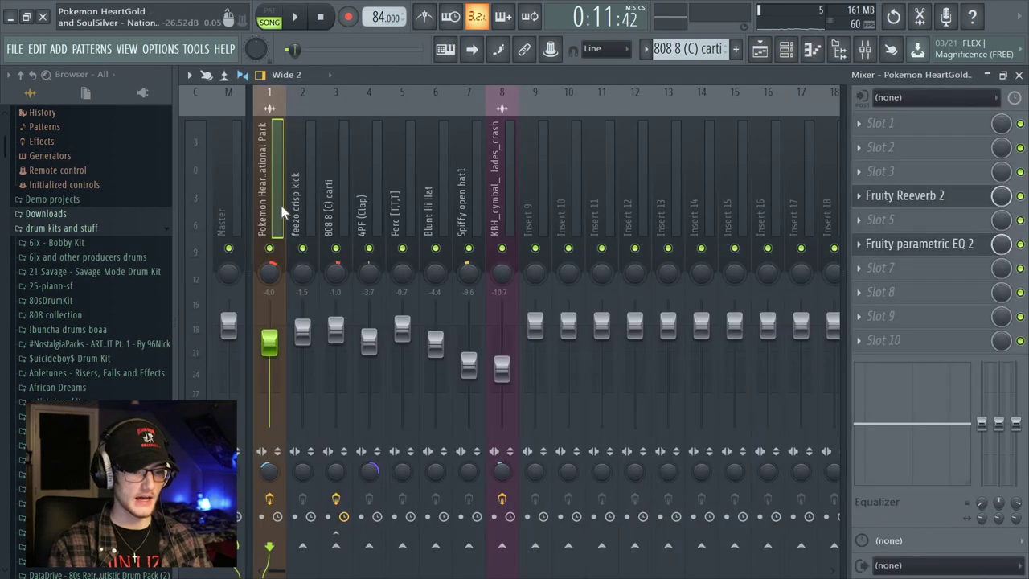
{"action": "left_click", "coordinate": [926, 245]}
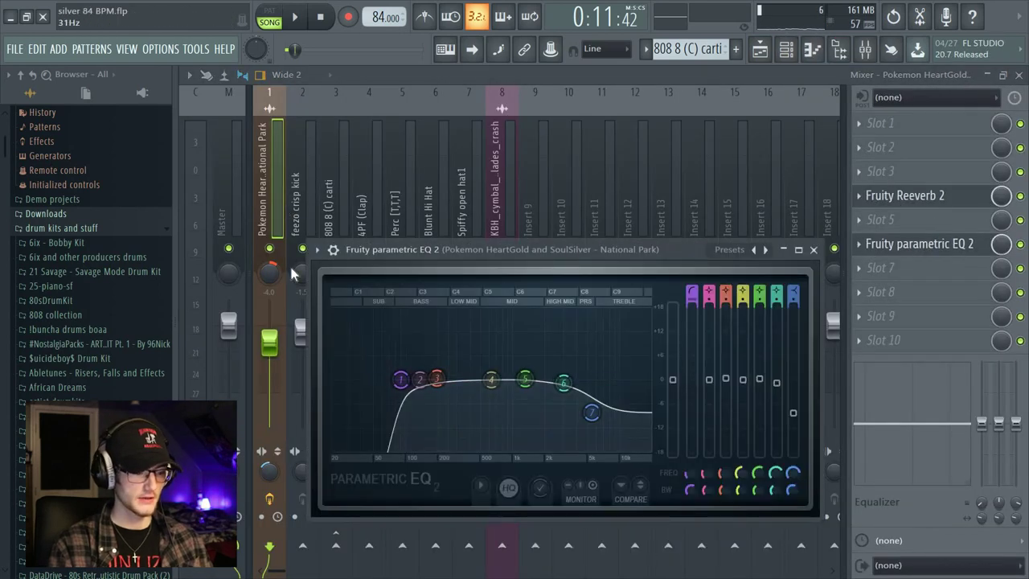
{"action": "left_click", "coordinate": [285, 225]}
{"action": "key", "text": "space"}
{"action": "left_click", "coordinate": [937, 243]}
{"action": "key", "text": "space"}
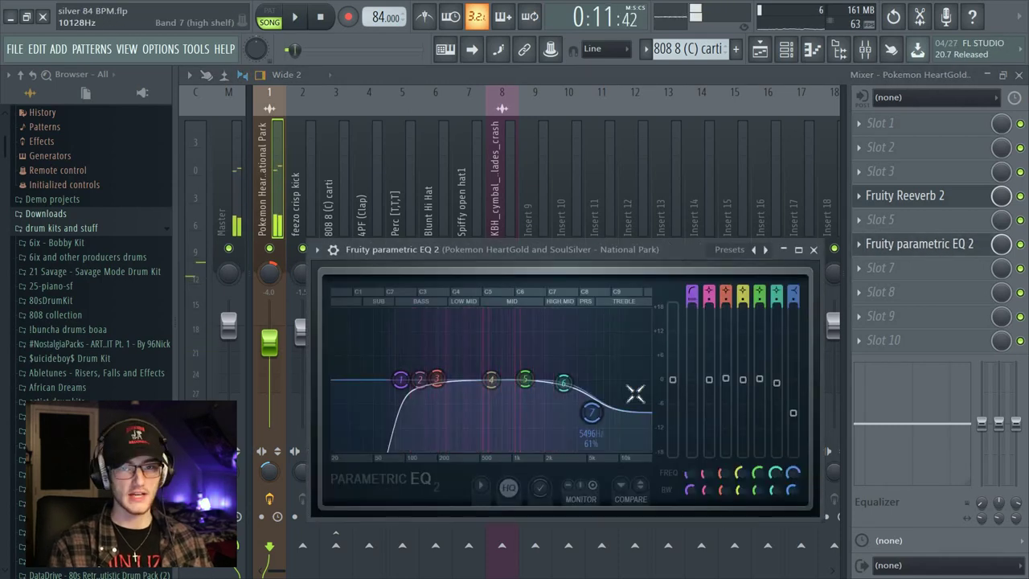
{"action": "key", "text": "space"}
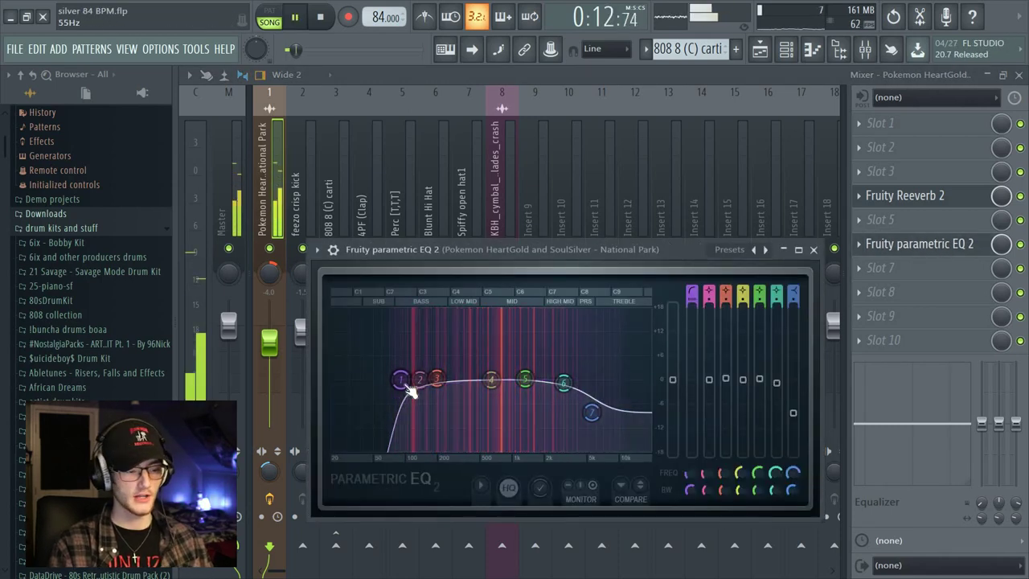
{"action": "left_click", "coordinate": [286, 209]}
{"action": "key", "text": "space"}
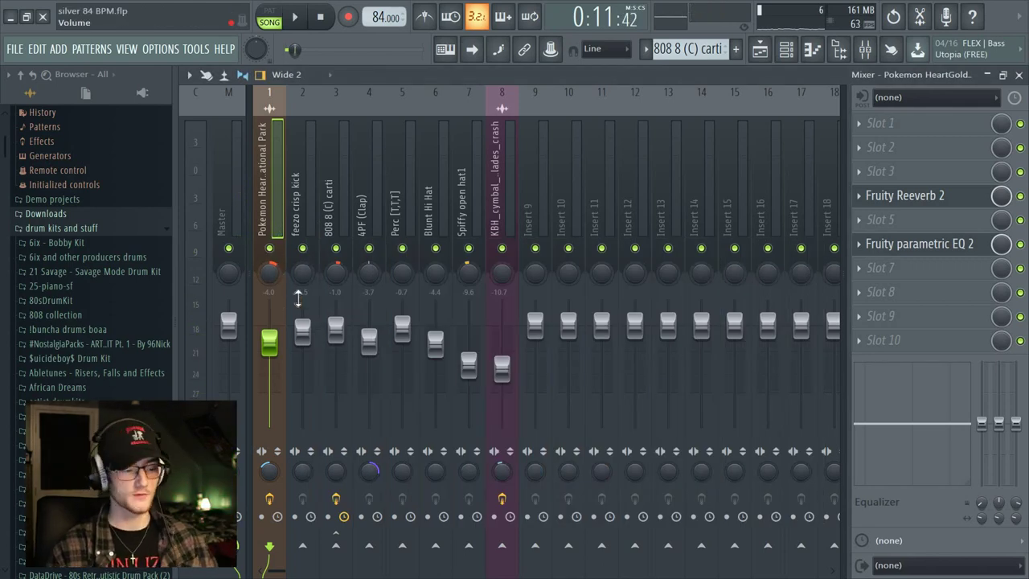
Step: Play the green intro clip at the start of Track 1 in the playlist and view its sample settings
{"action": "left_click", "coordinate": [759, 49]}
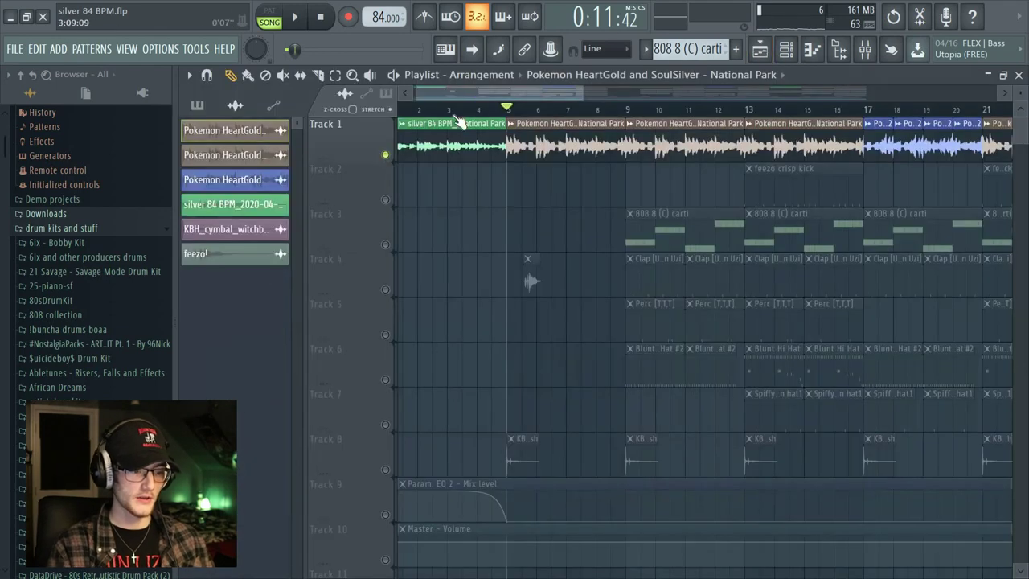
{"action": "left_click", "coordinate": [428, 110]}
{"action": "key", "text": "space"}
{"action": "left_click", "coordinate": [438, 154]}
{"action": "double_click", "coordinate": [437, 152]}
{"action": "key", "text": "space"}
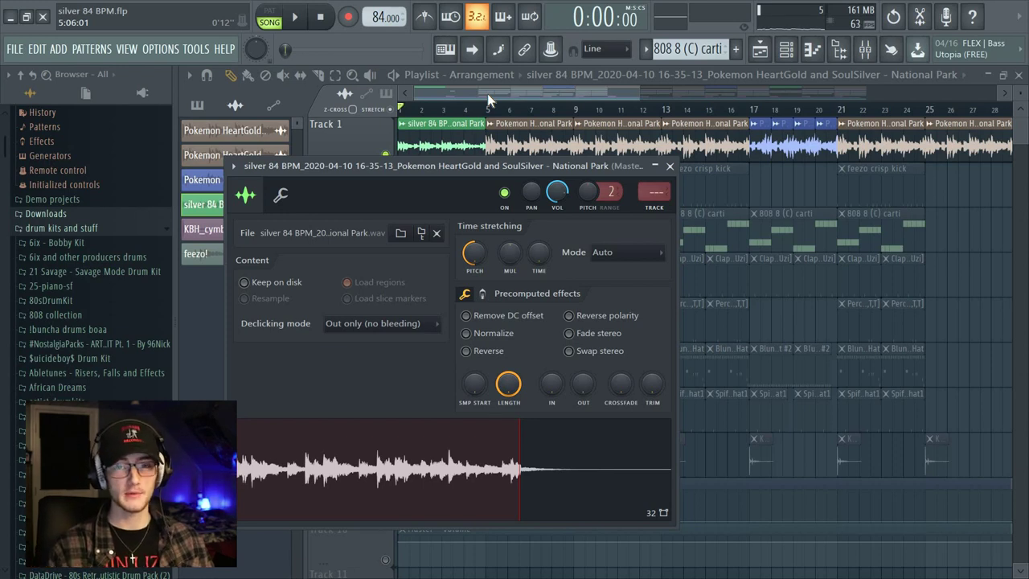
{"action": "key", "text": "Escape"}
Step: Select bars 5 to 9 in the playlist and review the render options for the Master mixer track without rendering
{"action": "scroll", "coordinate": [491, 108], "scroll_direction": "up", "scroll_amount": 3}
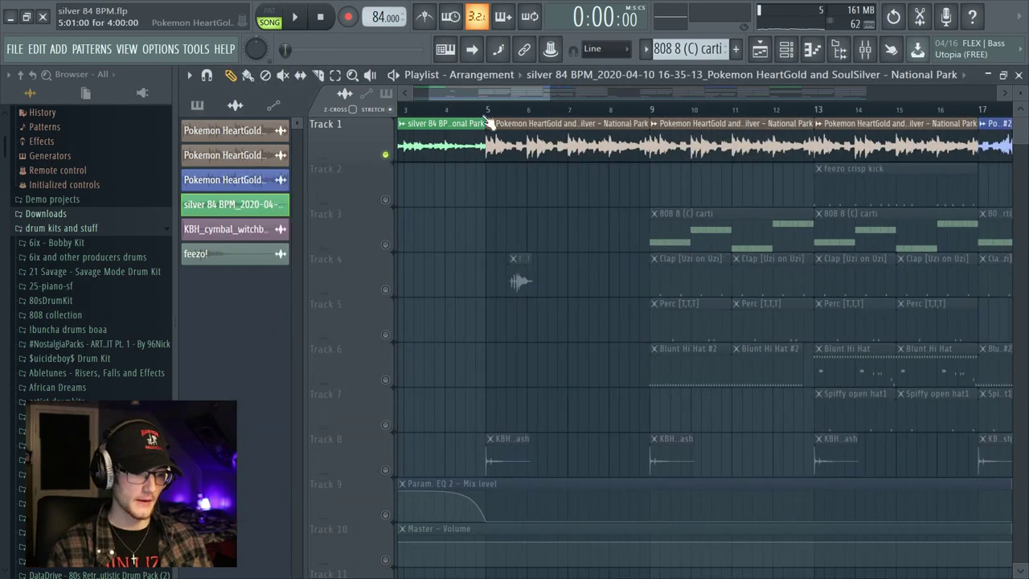
{"action": "left_click_drag", "start_coordinate": [524, 109], "coordinate": [651, 109]}
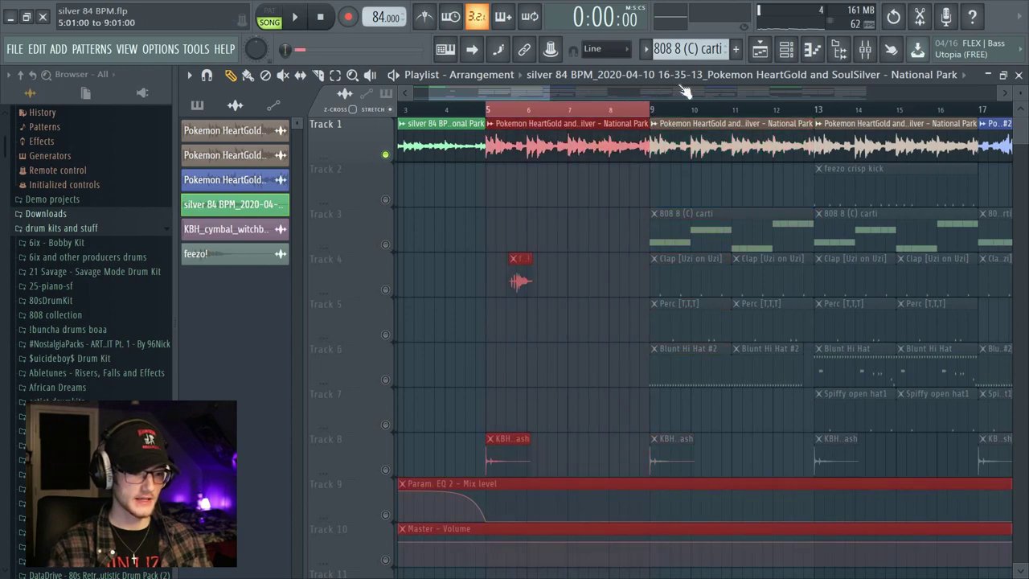
{"action": "left_click", "coordinate": [865, 49]}
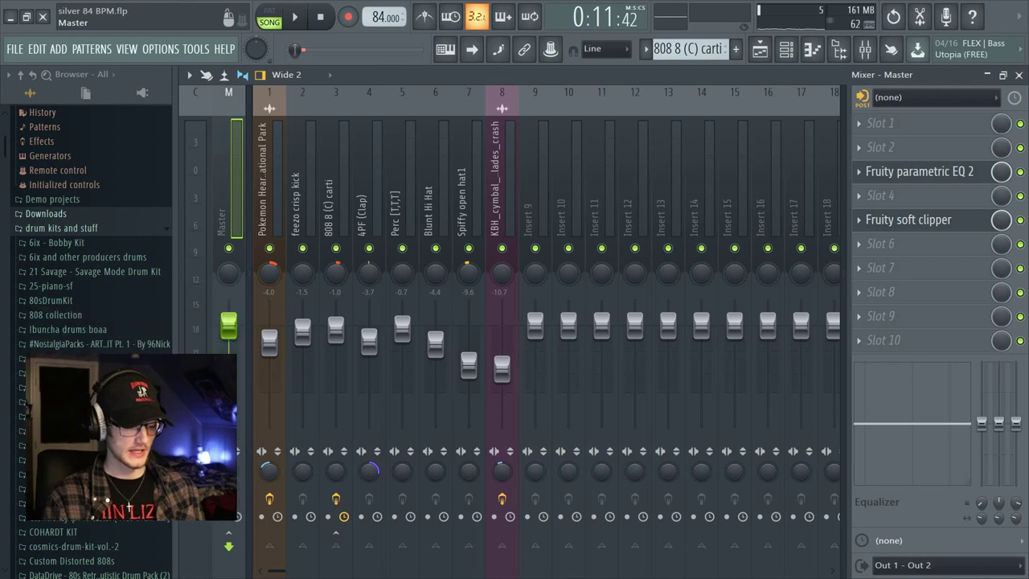
{"action": "key", "text": "alt+r"}
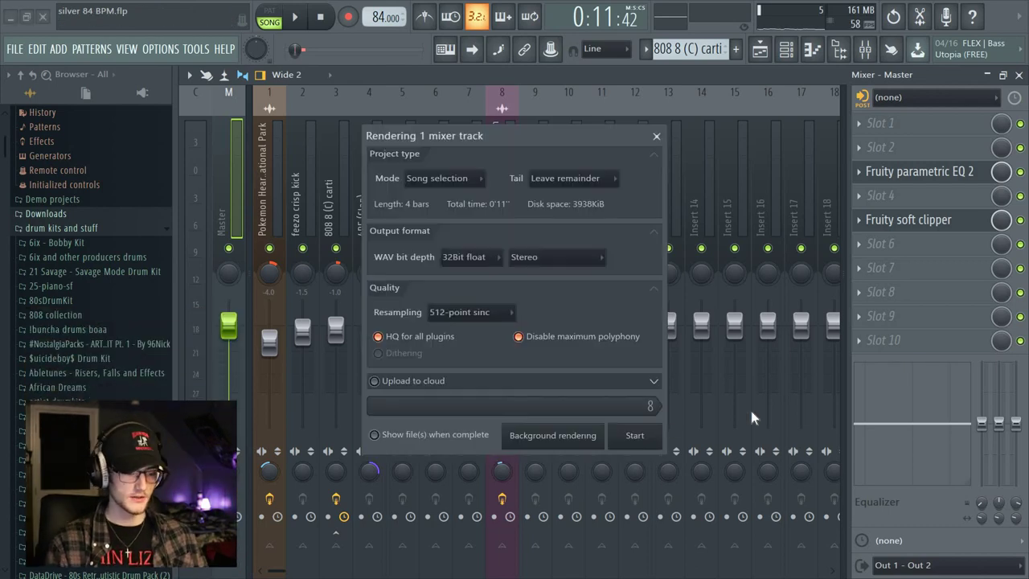
{"action": "left_click", "coordinate": [656, 138]}
Step: Clear the time selection in the playlist and unsolo Track 1 so that all tracks are active
{"action": "left_click", "coordinate": [760, 49]}
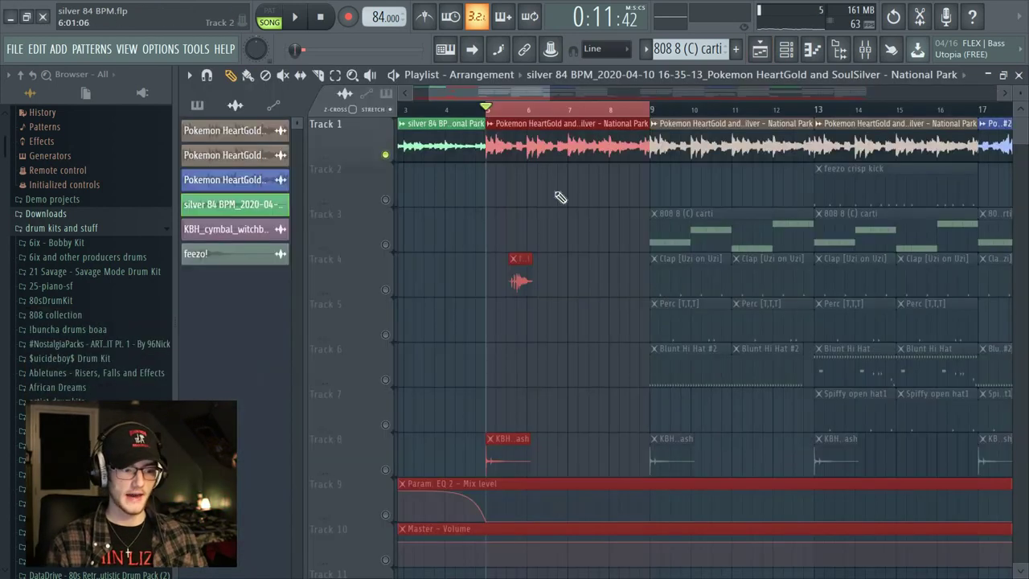
{"action": "right_click", "coordinate": [531, 114]}
{"action": "scroll", "coordinate": [531, 114], "scroll_direction": "down", "scroll_amount": 5}
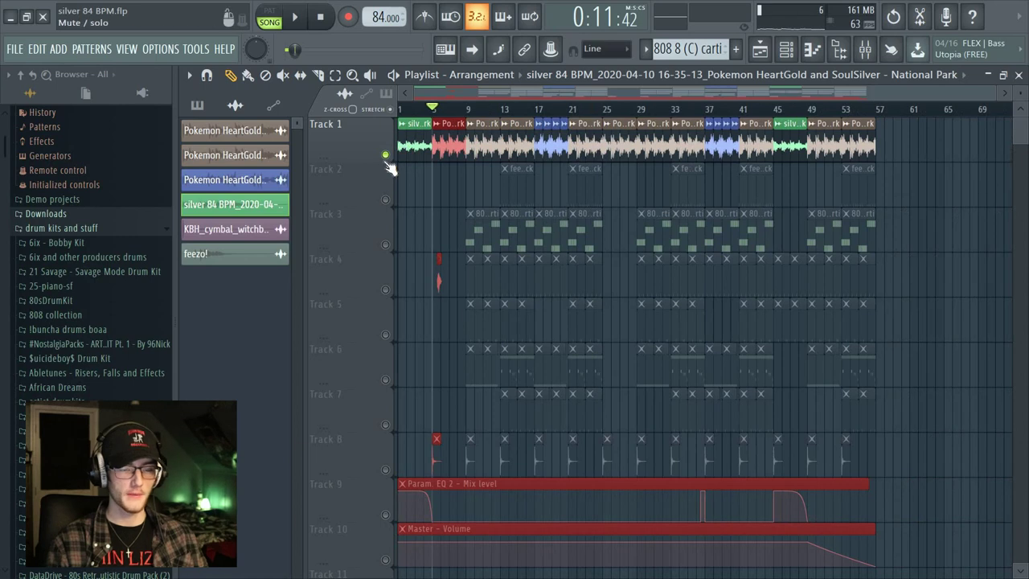
{"action": "scroll", "coordinate": [480, 116], "scroll_direction": "up", "scroll_amount": 2}
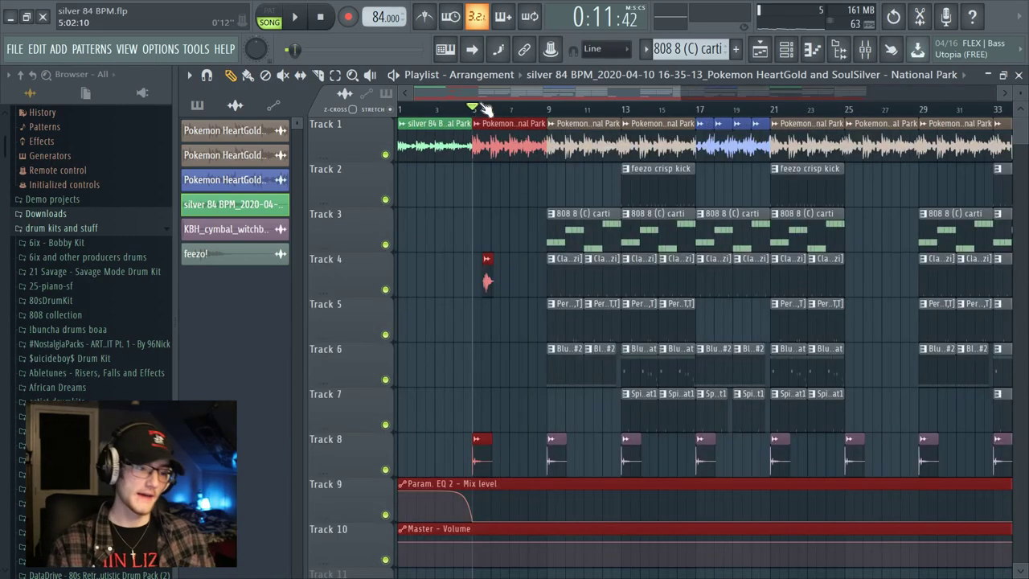
Step: Play the blue chopped sample section from bar 17 with all tracks, and stop playback
{"action": "left_click", "coordinate": [398, 109]}
{"action": "left_click", "coordinate": [703, 110]}
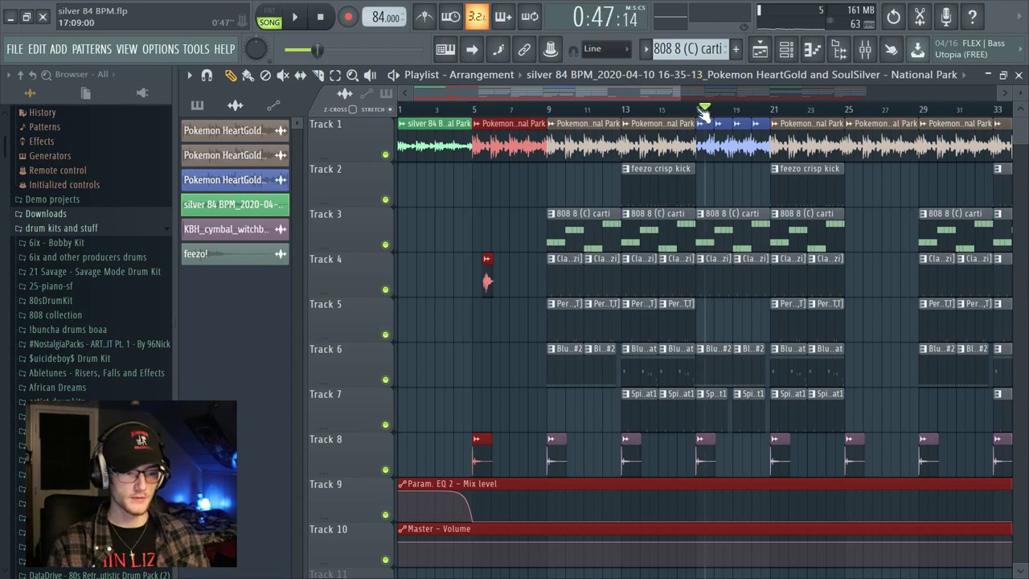
{"action": "left_click", "coordinate": [695, 109]}
{"action": "key", "text": "space"}
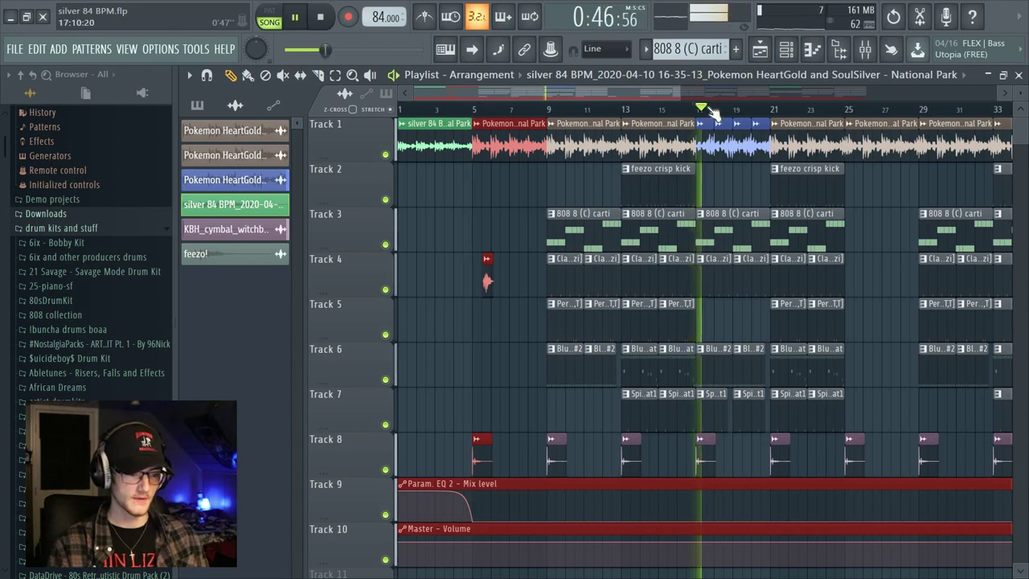
{"action": "key", "text": "space"}
{"action": "scroll", "coordinate": [567, 113], "scroll_direction": "up", "scroll_amount": 2}
{"action": "scroll", "coordinate": [567, 113], "scroll_direction": "down", "scroll_amount": 2}
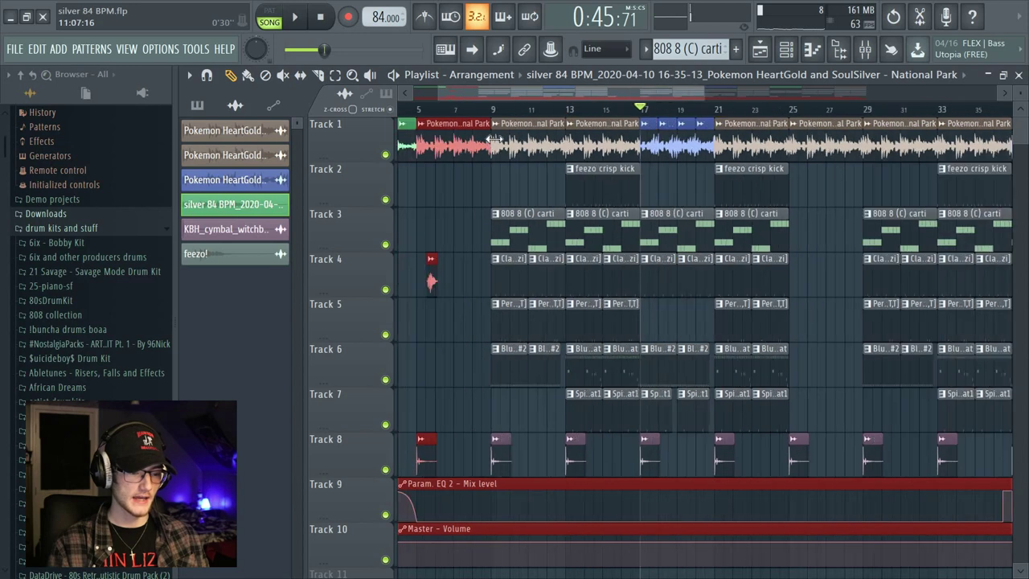
Step: Copy the National Park clip to Track 2 at bar 61, in the empty area after the arrangement
{"action": "left_click", "coordinate": [460, 140]}
{"action": "scroll", "coordinate": [473, 103], "scroll_direction": "down", "scroll_amount": 1}
{"action": "scroll", "coordinate": [472, 93], "scroll_direction": "down", "scroll_amount": 1}
{"action": "left_click_drag", "start_coordinate": [471, 92], "coordinate": [771, 121]}
{"action": "left_click", "coordinate": [687, 195]}
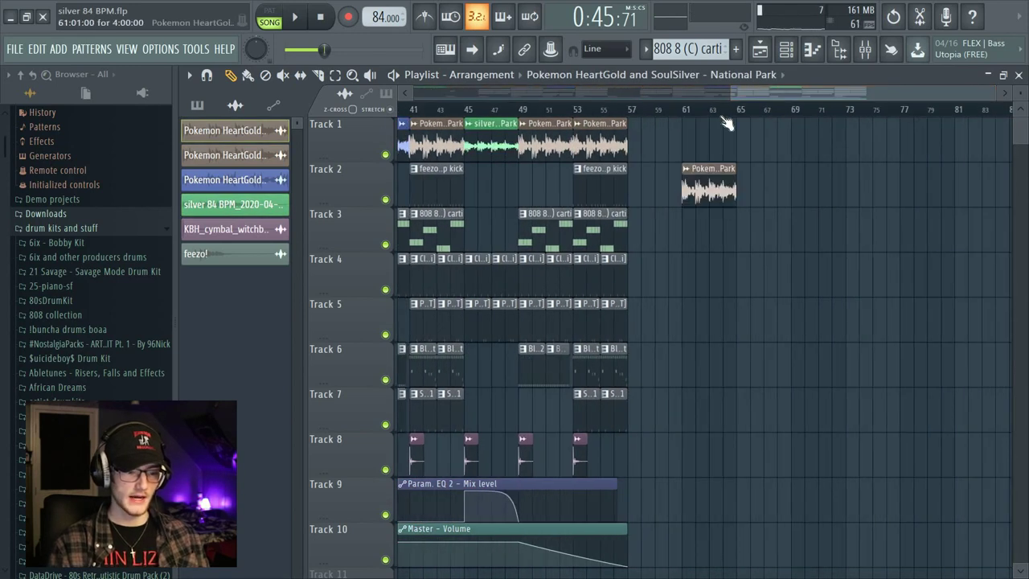
Step: Make the National Park clip at bar 61 on Track 2 unique and open its sample settings
{"action": "scroll", "coordinate": [701, 108], "scroll_direction": "up", "scroll_amount": 3}
{"action": "left_click", "coordinate": [675, 168]}
{"action": "left_click", "coordinate": [712, 276]}
{"action": "left_click", "coordinate": [712, 274]}
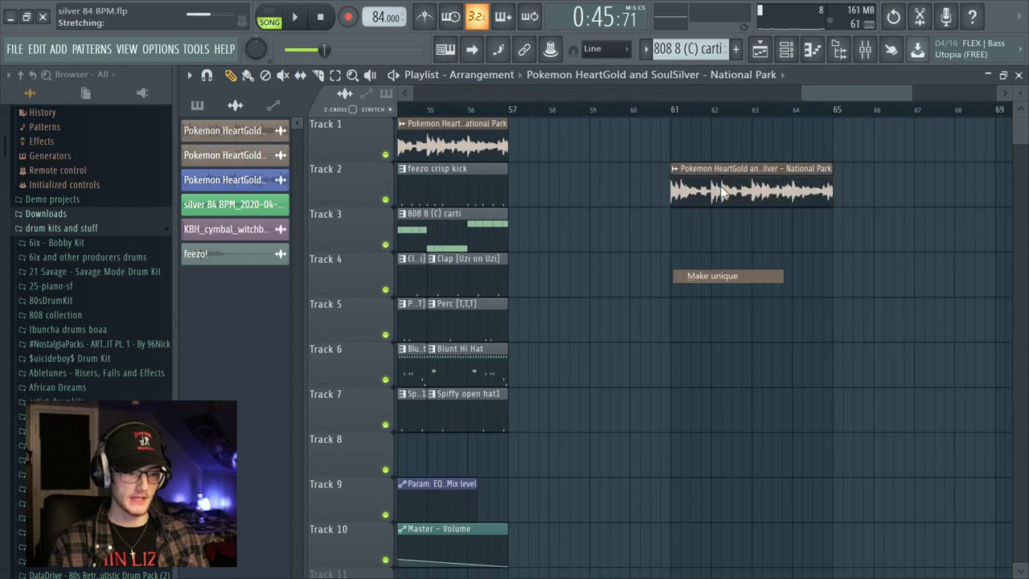
{"action": "double_click", "coordinate": [720, 187]}
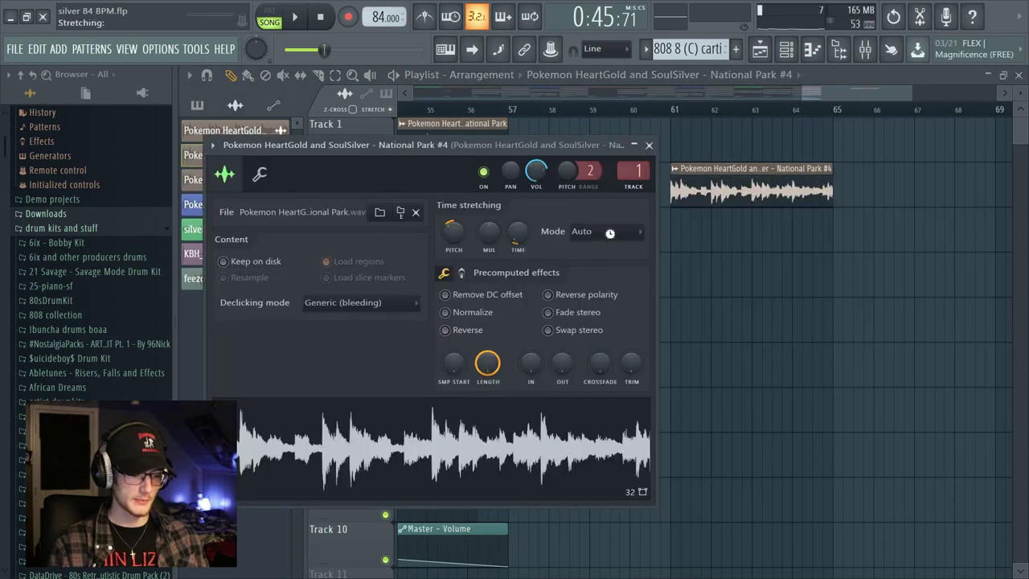
{"action": "left_click_drag", "start_coordinate": [833, 96], "coordinate": [857, 112]}
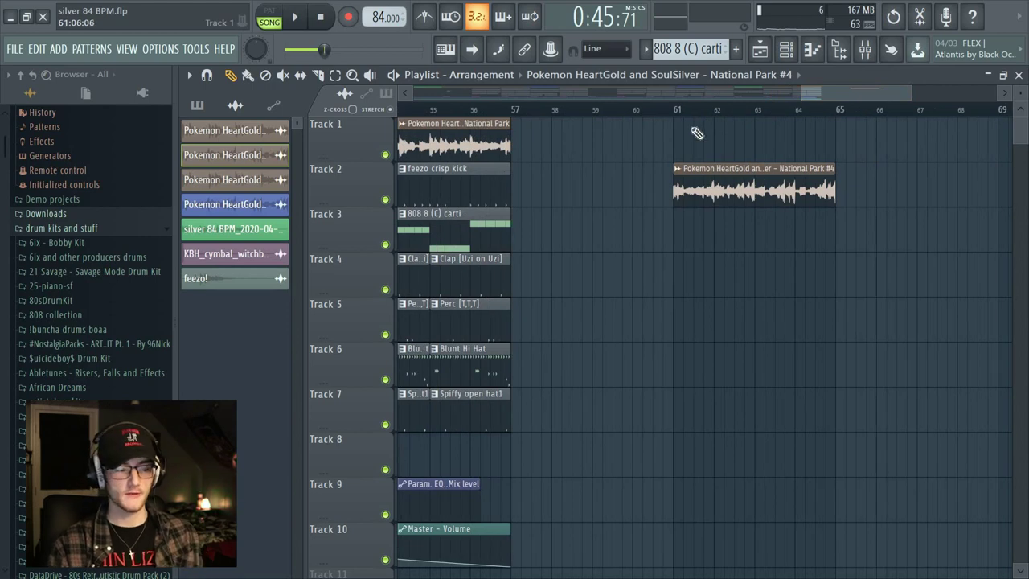
Step: Slice the National Park clip at bar 61 into four one-bar pieces and place them in reverse order on Track 3
{"action": "scroll", "coordinate": [747, 111], "scroll_direction": "up", "scroll_amount": 1}
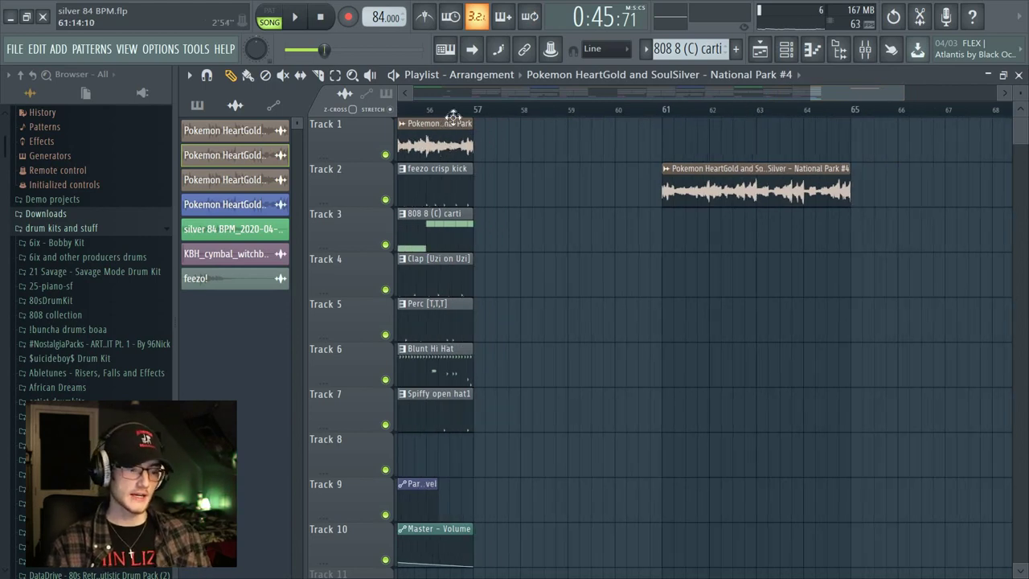
{"action": "left_click", "coordinate": [806, 197]}
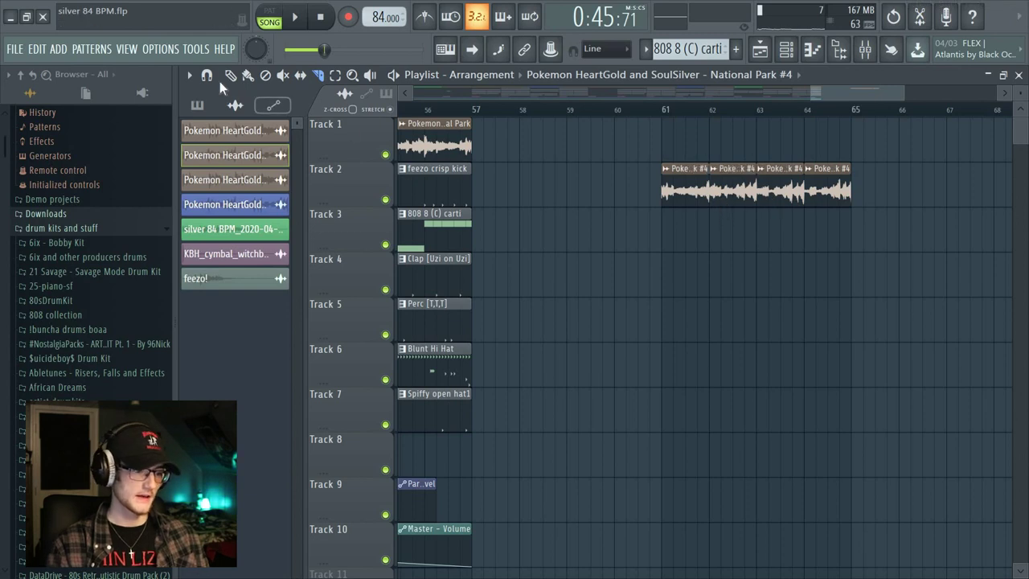
{"action": "left_click_drag", "start_coordinate": [816, 192], "coordinate": [683, 249]}
{"action": "left_click_drag", "start_coordinate": [780, 185], "coordinate": [715, 251]}
{"action": "left_click_drag", "start_coordinate": [738, 189], "coordinate": [783, 237]}
{"action": "left_click_drag", "start_coordinate": [685, 185], "coordinate": [836, 233]}
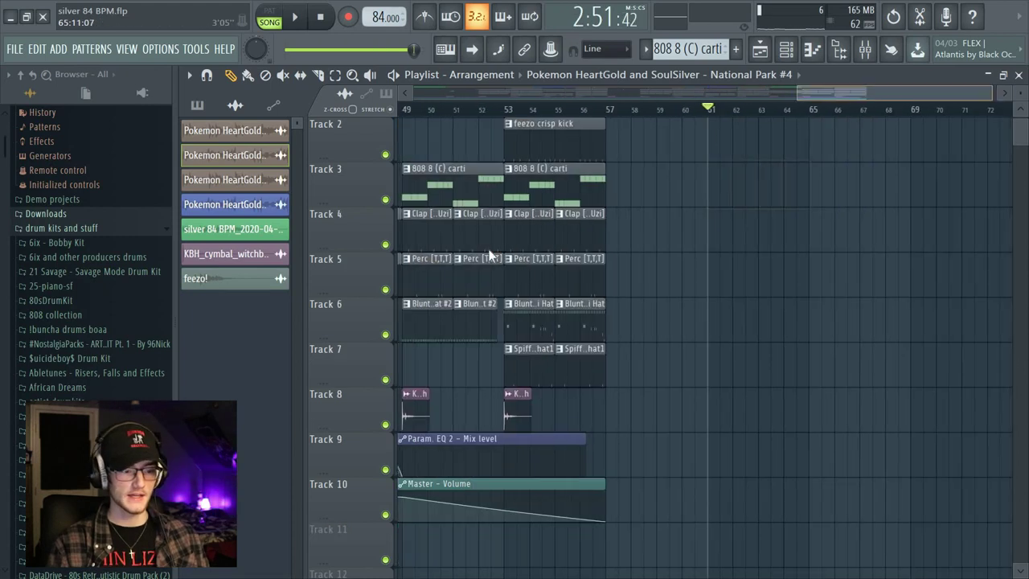
Step: Place the playhead at bar 17 and activate the automation on Tracks 9 and 10 alongside the soloed Track 1
{"action": "scroll", "coordinate": [519, 246], "scroll_direction": "left", "scroll_amount": 2}
{"action": "scroll", "coordinate": [517, 244], "scroll_direction": "up", "scroll_amount": 1}
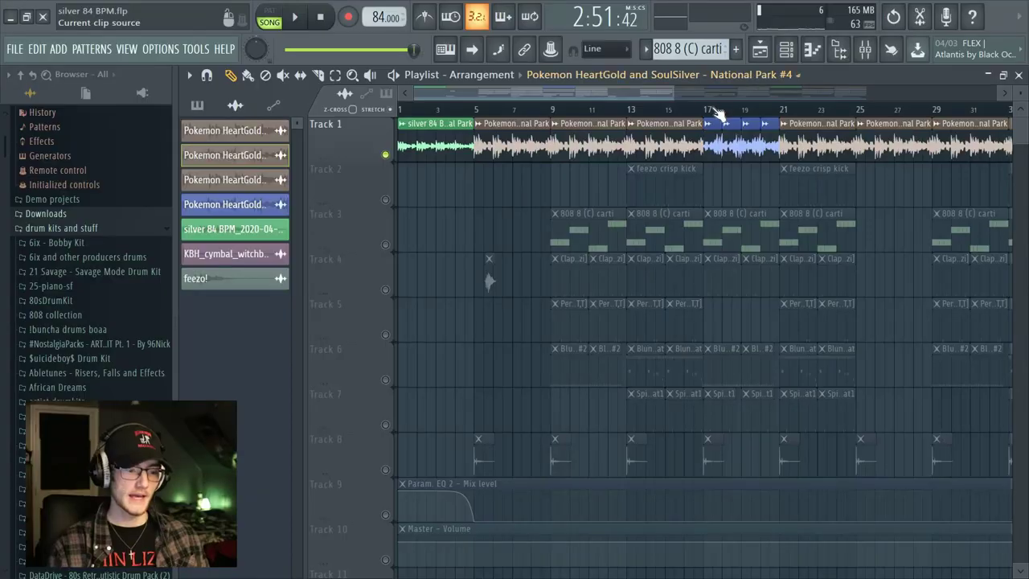
{"action": "left_click", "coordinate": [708, 110]}
{"action": "left_click", "coordinate": [385, 516]}
{"action": "left_click", "coordinate": [387, 558]}
Step: Play the blue chopped sample section from bar 17, stop playback, and unsolo Track 1
{"action": "key", "text": "space"}
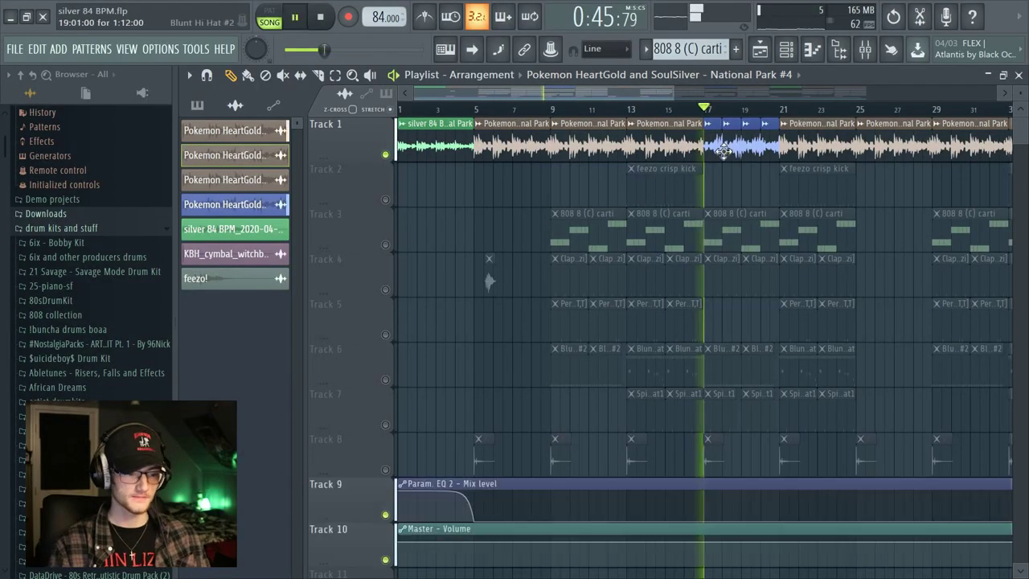
{"action": "scroll", "coordinate": [725, 113], "scroll_direction": "down", "scroll_amount": 2}
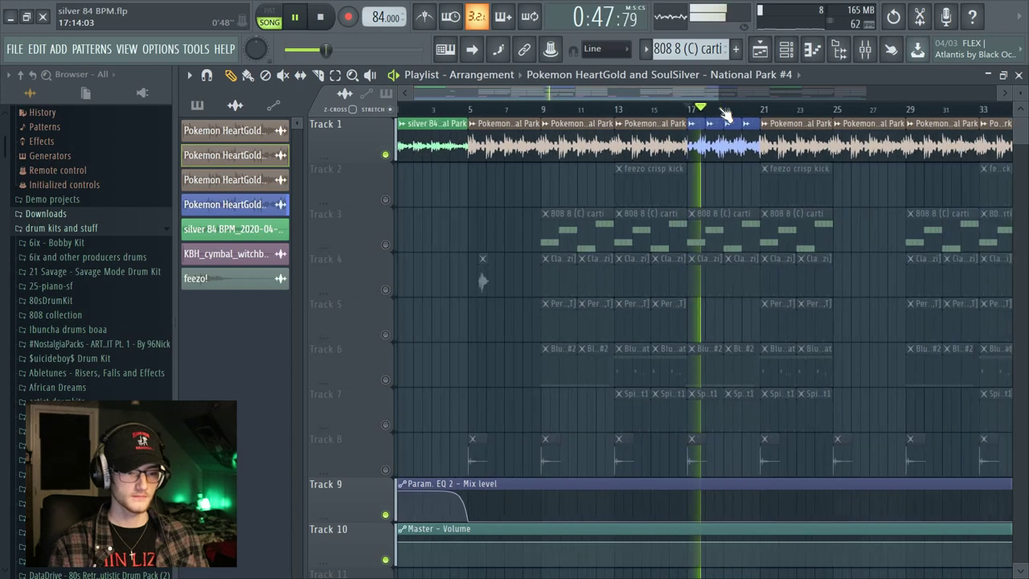
{"action": "scroll", "coordinate": [725, 113], "scroll_direction": "down", "scroll_amount": 3}
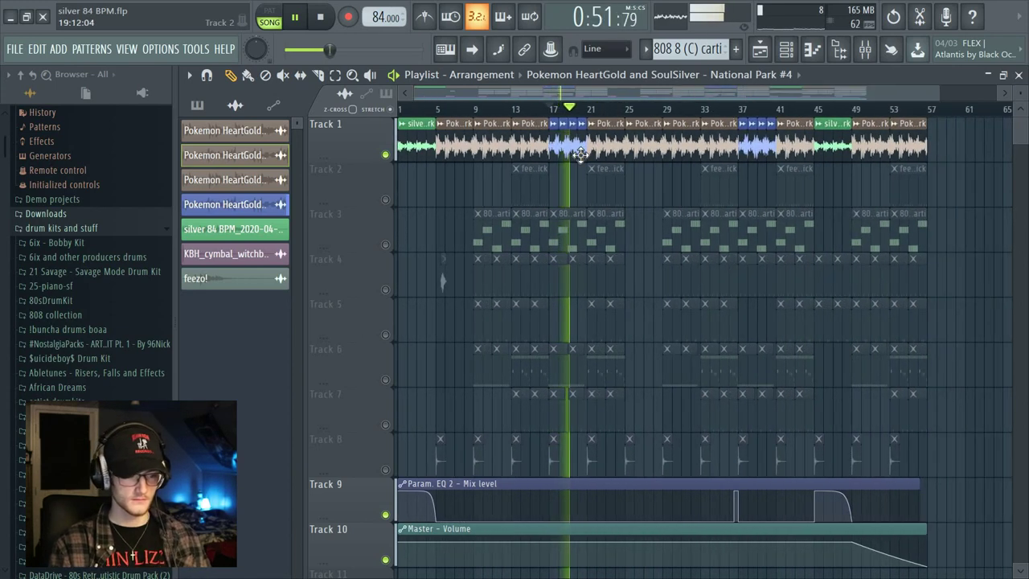
{"action": "scroll", "coordinate": [567, 117], "scroll_direction": "down", "scroll_amount": 3}
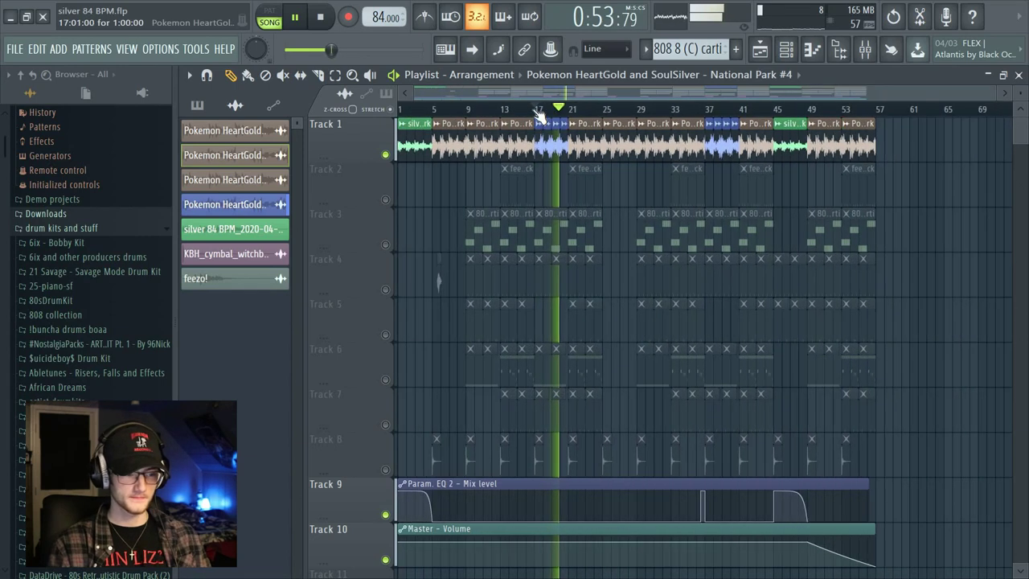
{"action": "key", "text": "space"}
{"action": "right_click", "coordinate": [384, 154]}
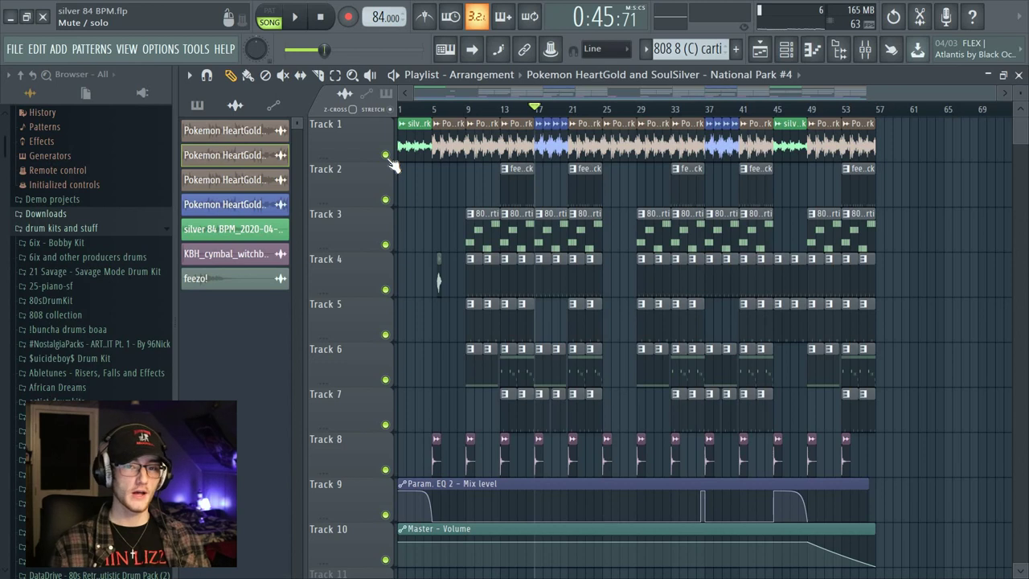
Step: Move the playhead to bar 9, where the 808 enters, and show all channels in the Channel rack
{"action": "scroll", "coordinate": [547, 108], "scroll_direction": "up", "scroll_amount": 4}
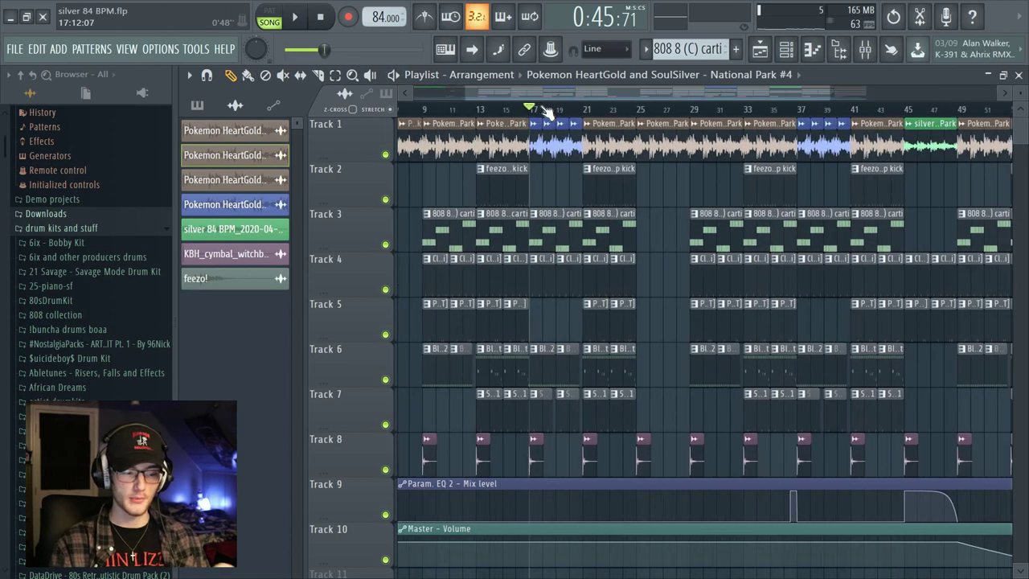
{"action": "scroll", "coordinate": [547, 109], "scroll_direction": "up", "scroll_amount": 2}
{"action": "left_click_drag", "start_coordinate": [547, 92], "coordinate": [462, 92]}
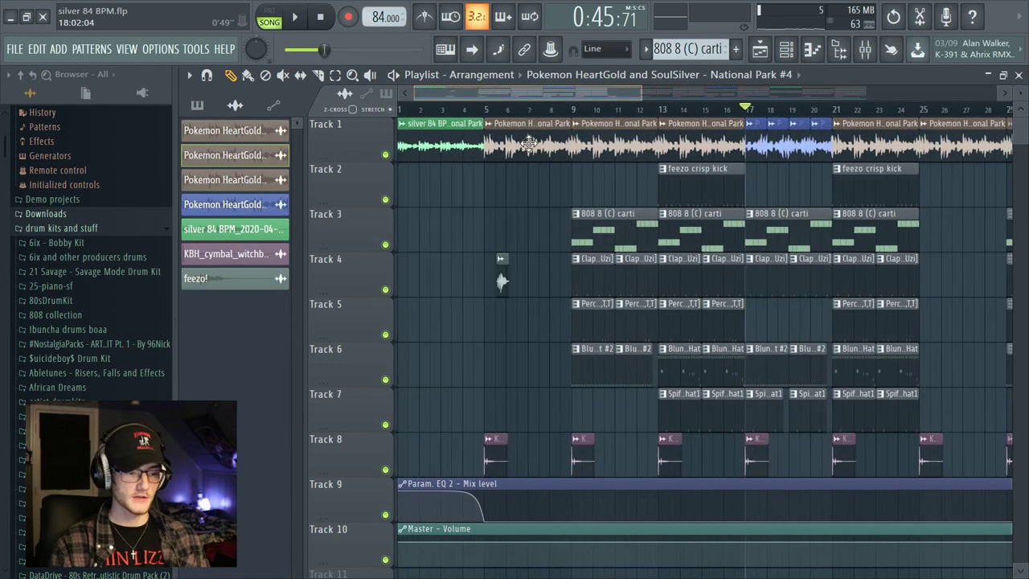
{"action": "left_click", "coordinate": [582, 112]}
{"action": "left_click", "coordinate": [786, 49]}
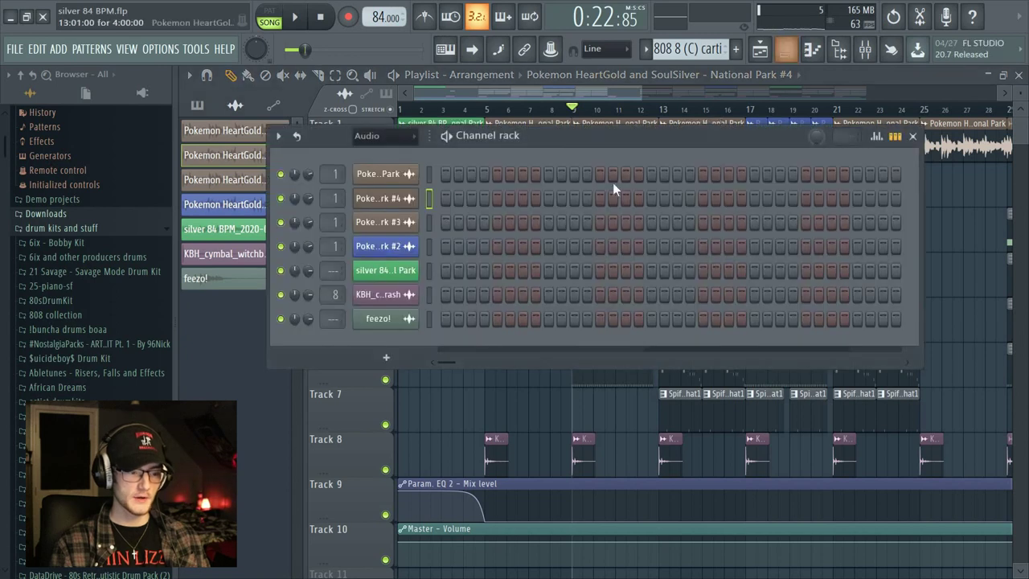
{"action": "left_click", "coordinate": [382, 138]}
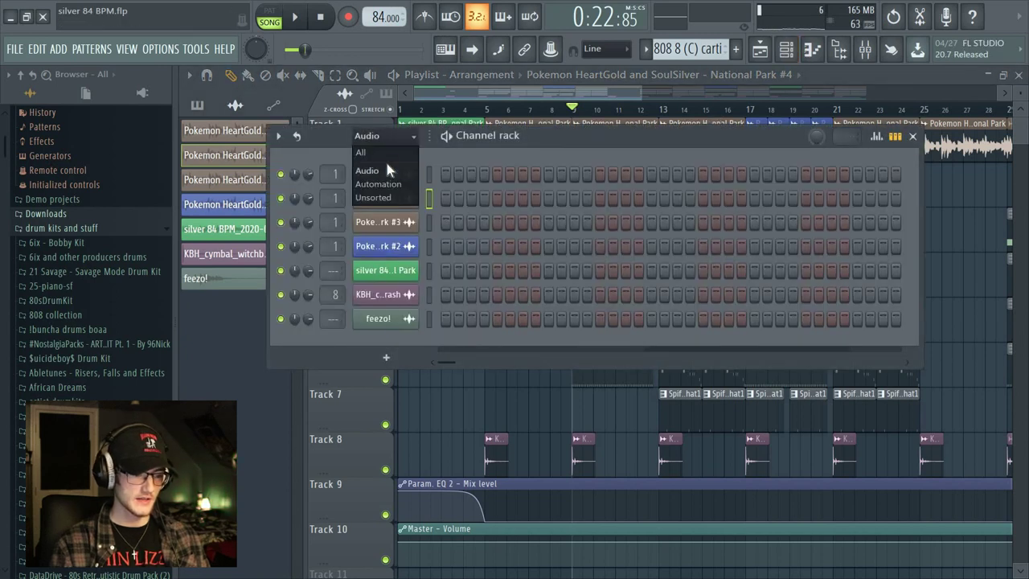
{"action": "left_click", "coordinate": [361, 151]}
Step: Audition the 808 8 (C) carti channel and view its sampler settings
{"action": "left_click", "coordinate": [398, 299]}
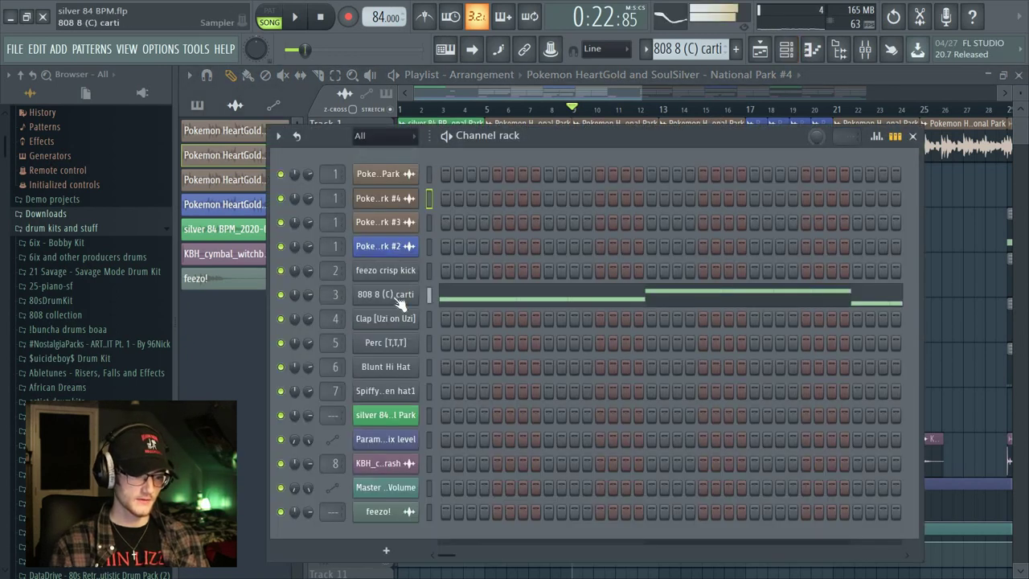
{"action": "left_click", "coordinate": [406, 298]}
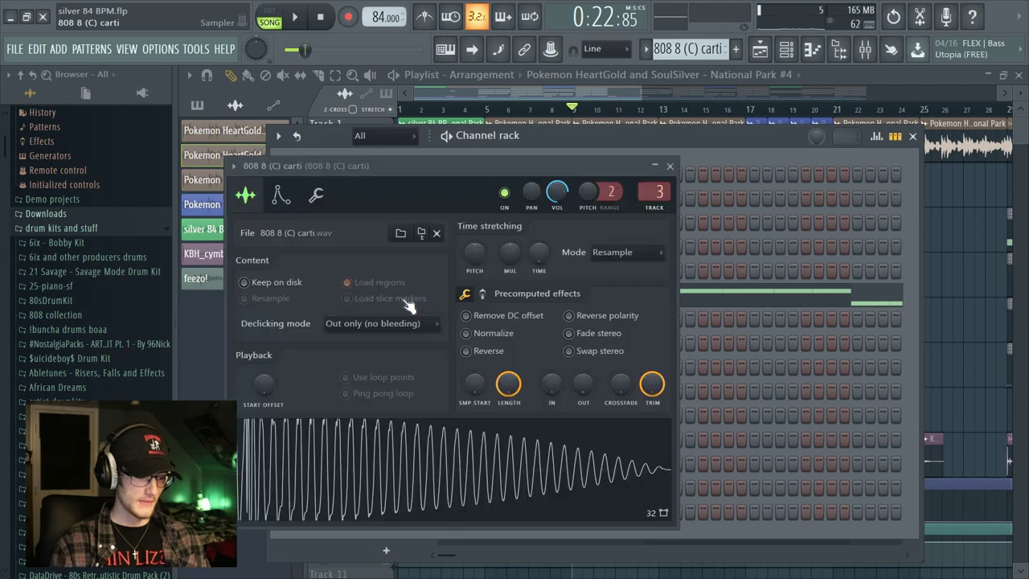
{"action": "left_click", "coordinate": [484, 294]}
{"action": "left_click", "coordinate": [479, 296]}
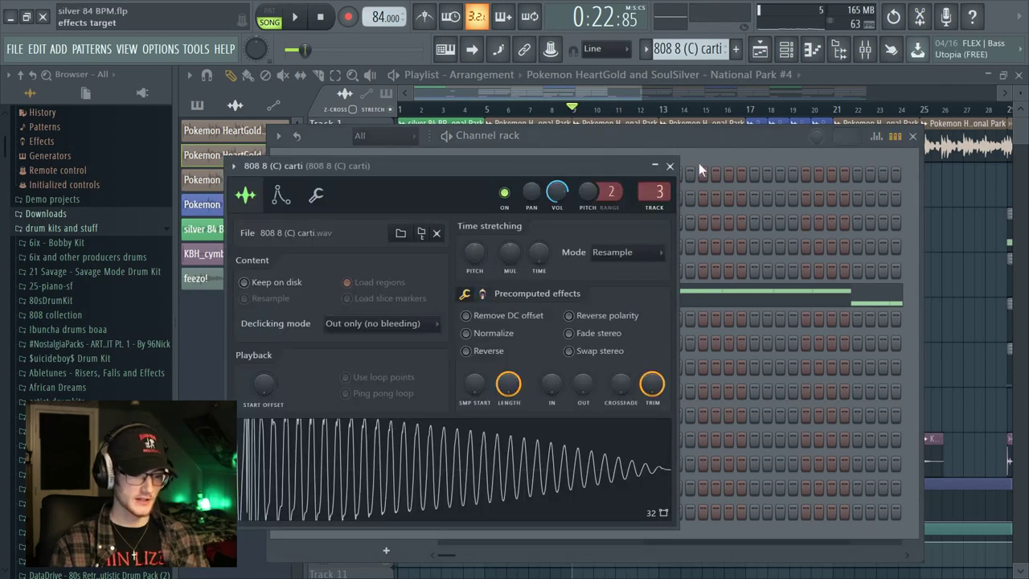
Step: Review the 808 8 (C) carti note pattern in the piano roll and close it
{"action": "left_click", "coordinate": [691, 231]}
{"action": "left_click", "coordinate": [642, 305]}
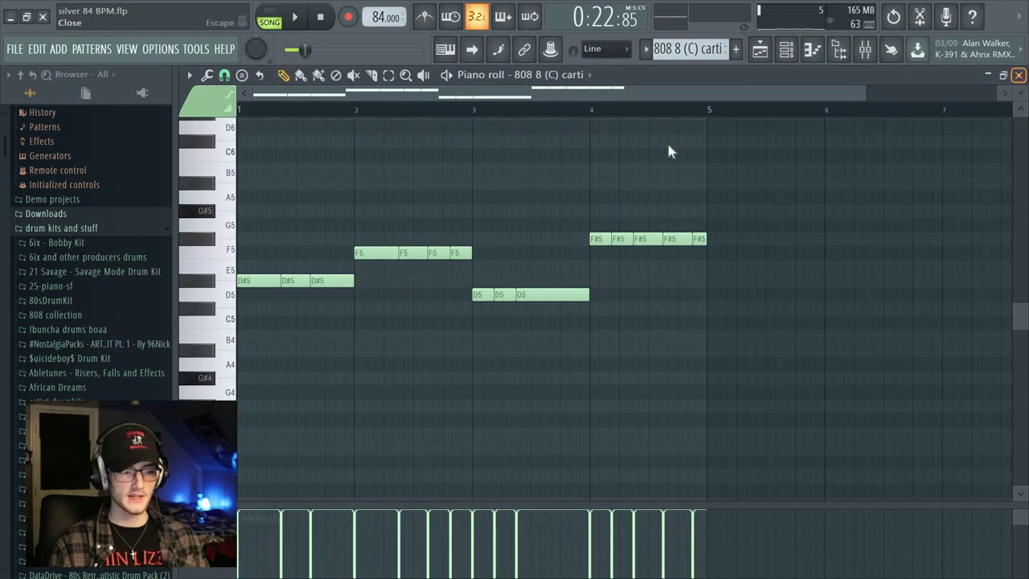
{"action": "key", "text": "Escape"}
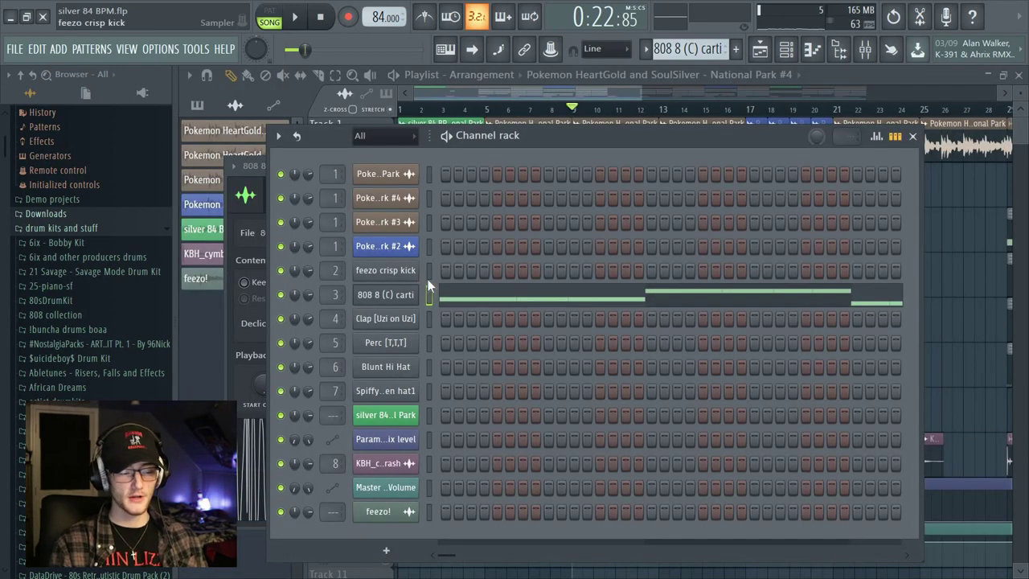
Step: Check the Fruity Limiter on the 808's mixer track and select the 4PF (Clap) mixer track
{"action": "key", "text": "F6"}
{"action": "key", "text": "F9"}
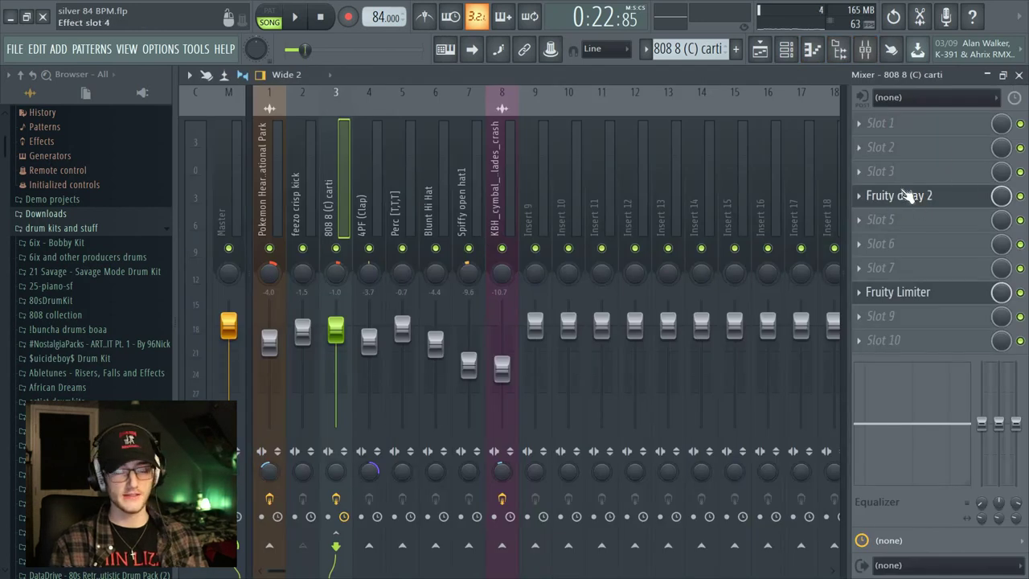
{"action": "left_click", "coordinate": [934, 294]}
{"action": "left_click", "coordinate": [364, 193]}
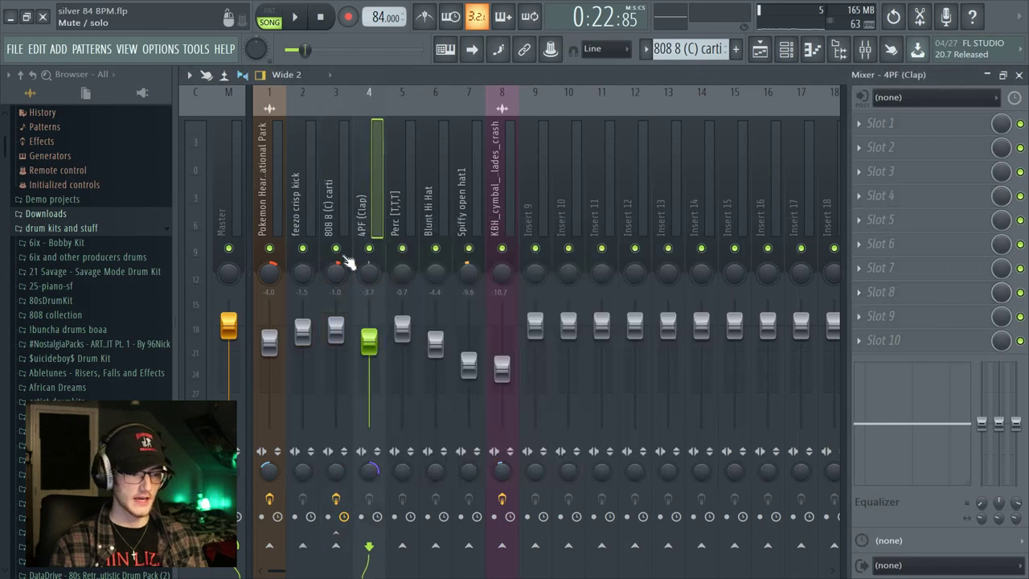
Step: Solo the feezo crisp kick and 808 mixer tracks and play them from bar 13, checking their waveforms in the mixer
{"action": "right_click", "coordinate": [302, 248]}
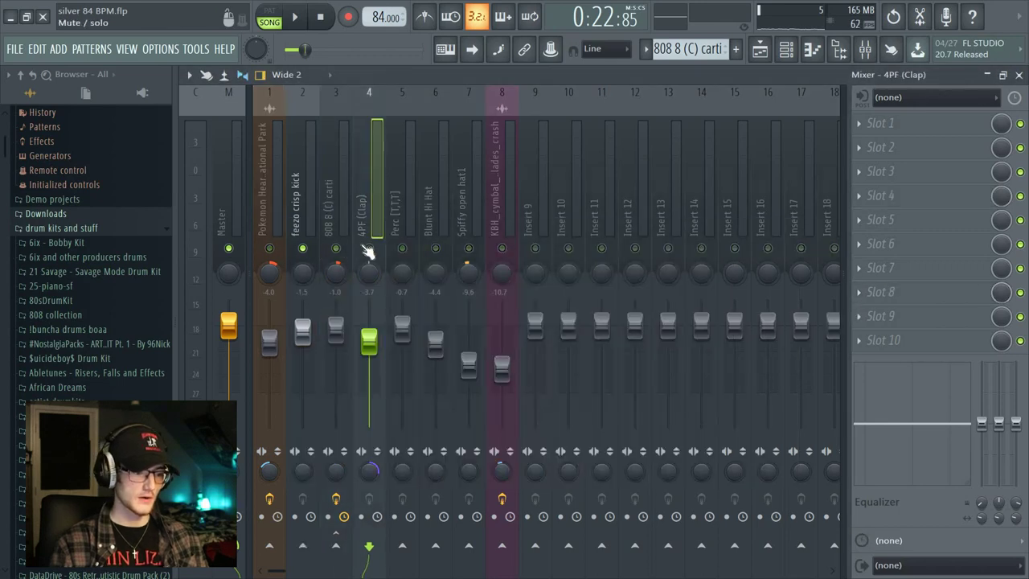
{"action": "left_click", "coordinate": [760, 50]}
{"action": "left_click", "coordinate": [656, 109]}
{"action": "key", "text": "space"}
{"action": "left_click", "coordinate": [864, 51]}
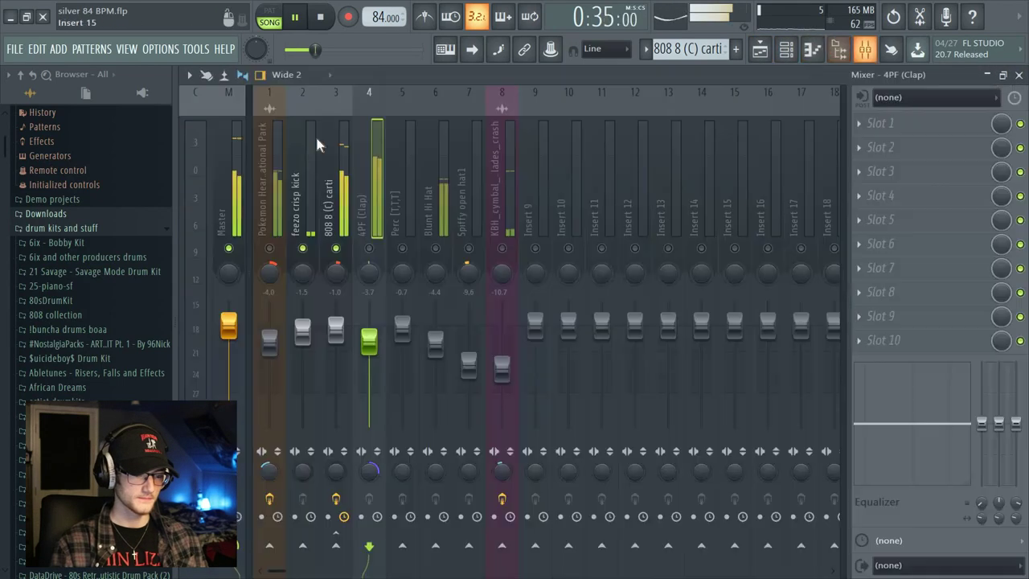
{"action": "left_click", "coordinate": [225, 75]}
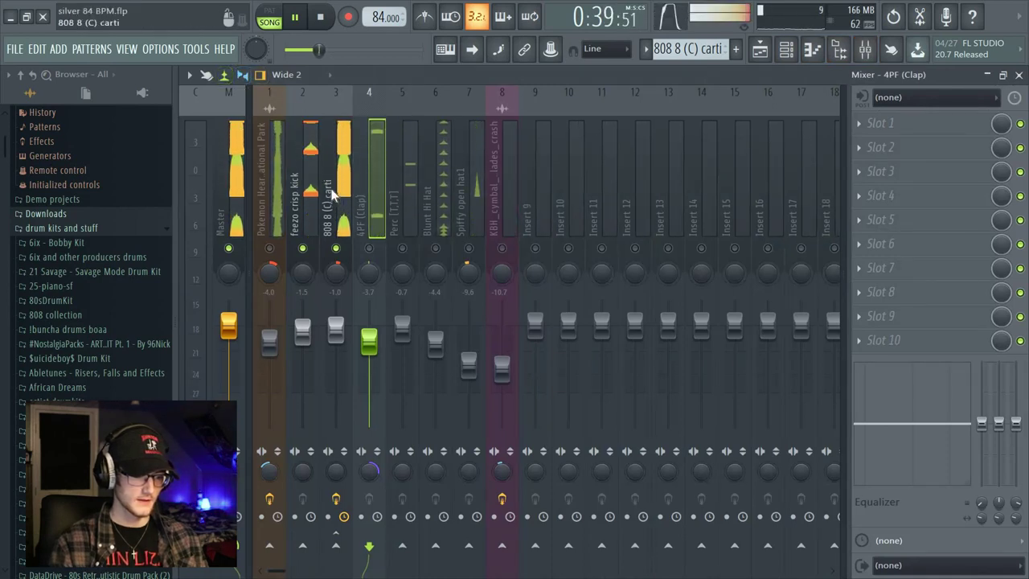
{"action": "key", "text": "space"}
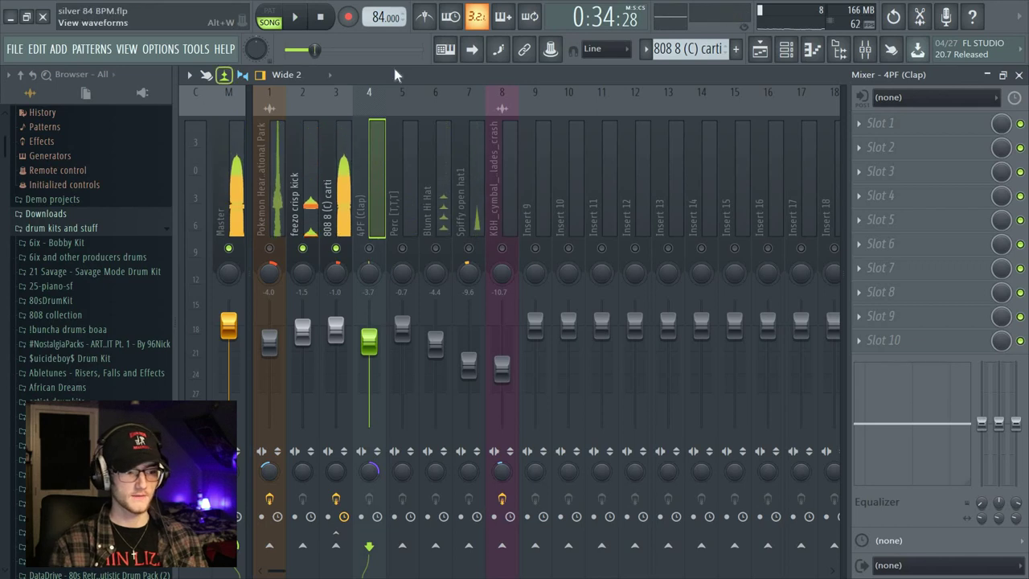
Step: Solo the claps on playlist Track 4 and play them from bar 9
{"action": "key", "text": "F6"}
{"action": "left_click", "coordinate": [766, 51]}
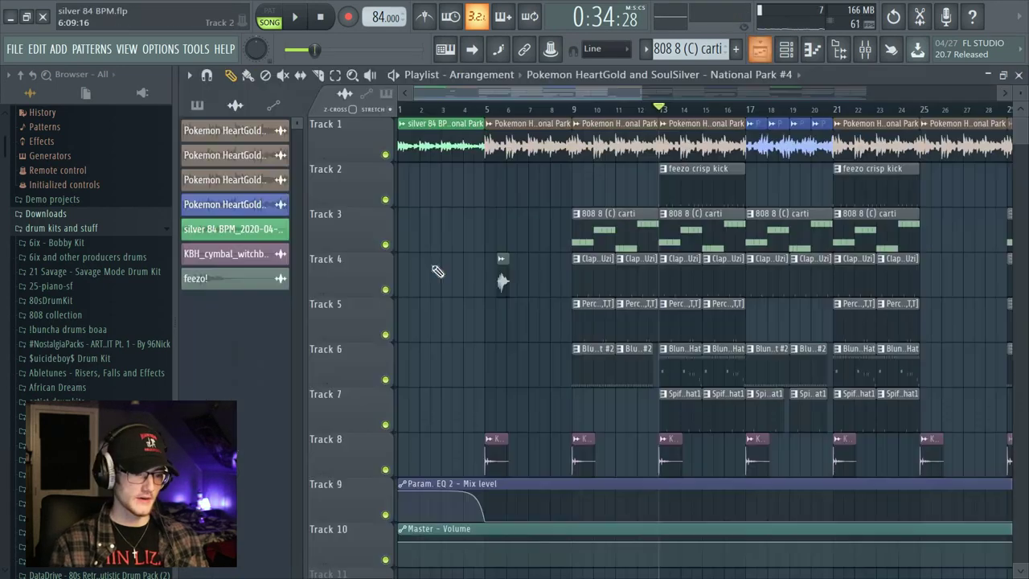
{"action": "right_click", "coordinate": [392, 286]}
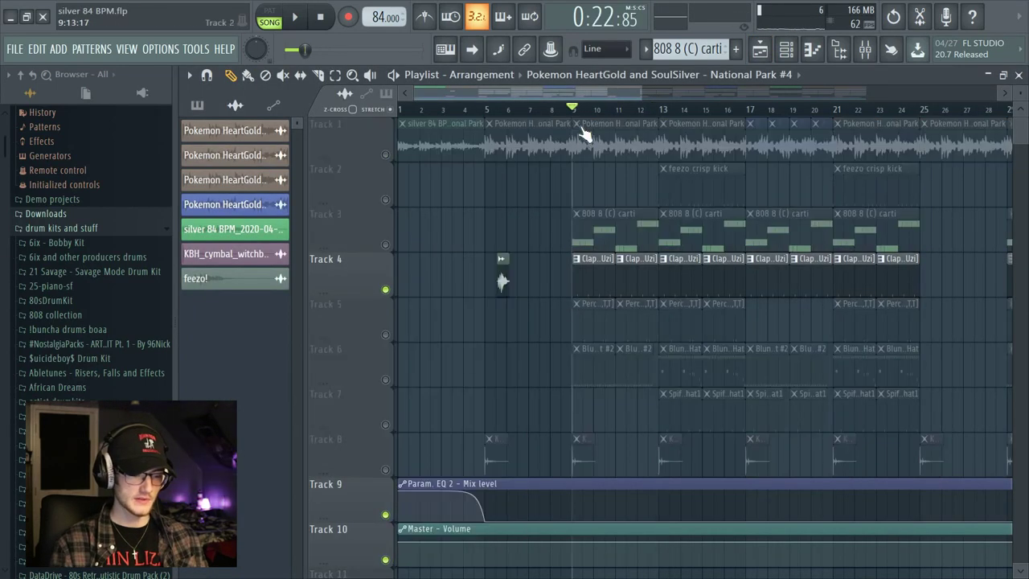
{"action": "scroll", "coordinate": [580, 118], "scroll_direction": "down", "scroll_amount": 2}
{"action": "key", "text": "space"}
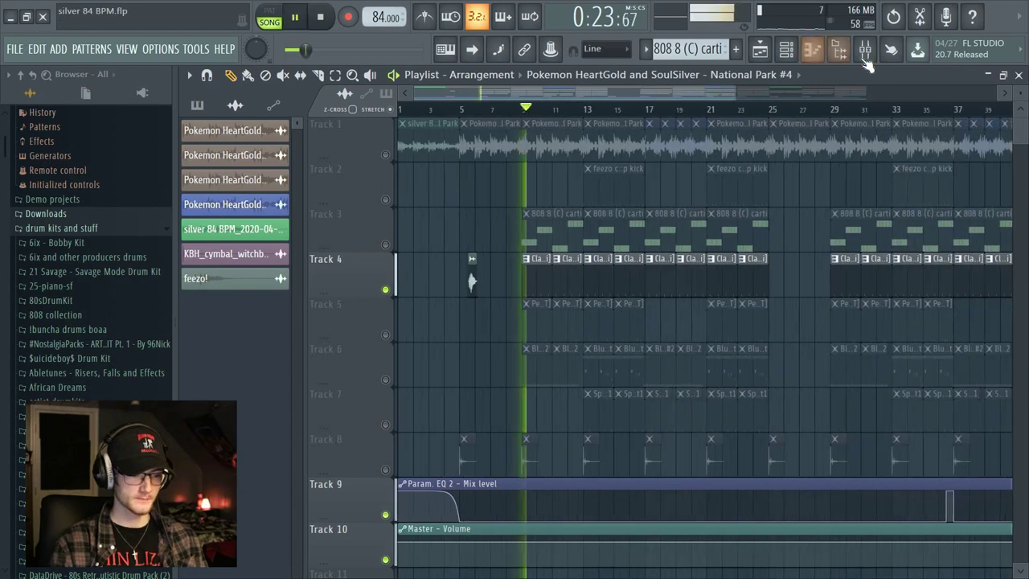
Step: View the Clap [Uzi on Uzi] sampler settings, stop playback, and check the clap's mixer track
{"action": "left_click", "coordinate": [787, 53]}
{"action": "left_click", "coordinate": [405, 324]}
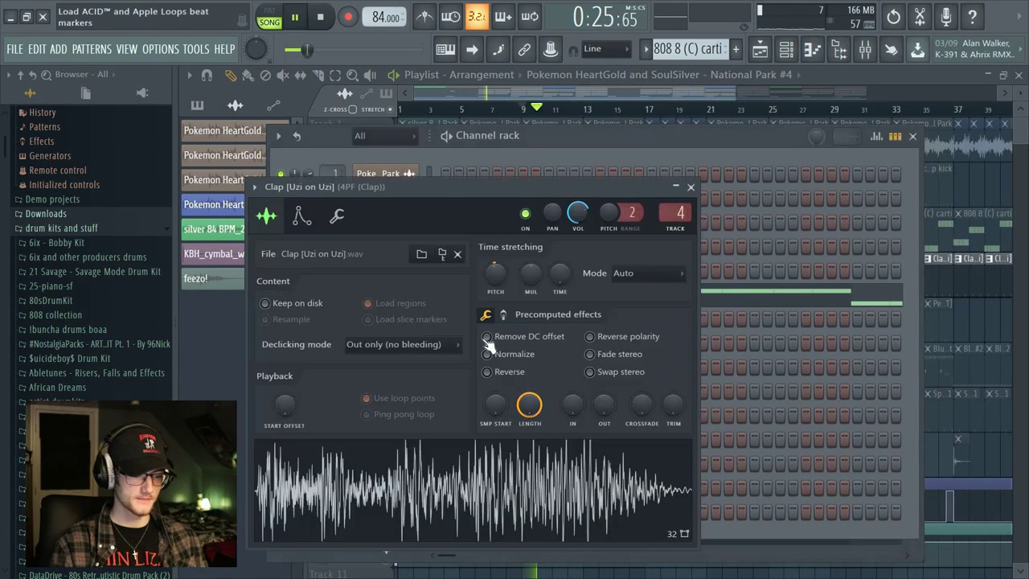
{"action": "key", "text": "space"}
{"action": "left_click", "coordinate": [866, 50]}
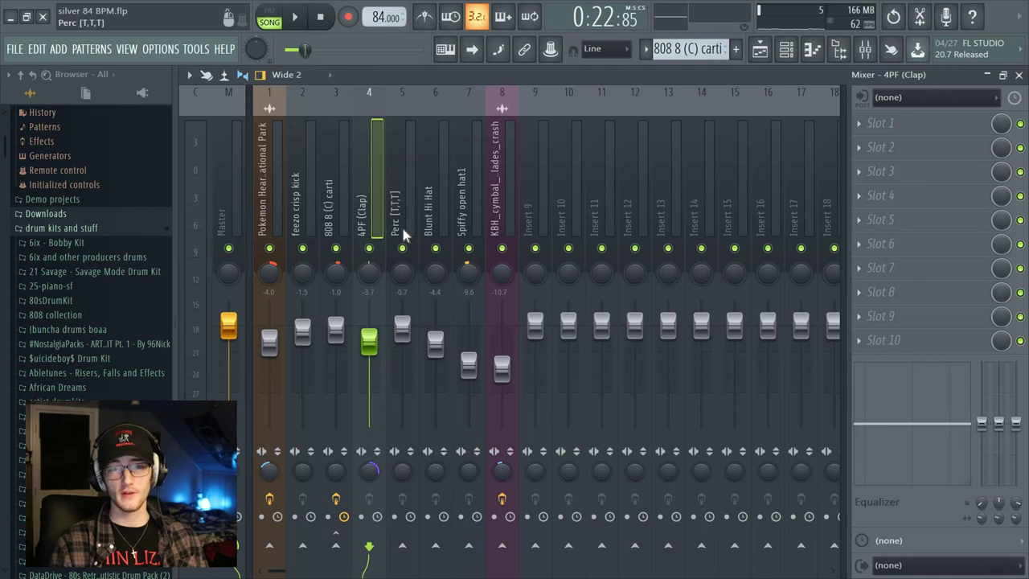
Step: Activate Track 5 to play the percs with the claps from bar 9, and open the Perc [T,T,T] pattern
{"action": "left_click", "coordinate": [787, 52]}
{"action": "key", "text": "F5"}
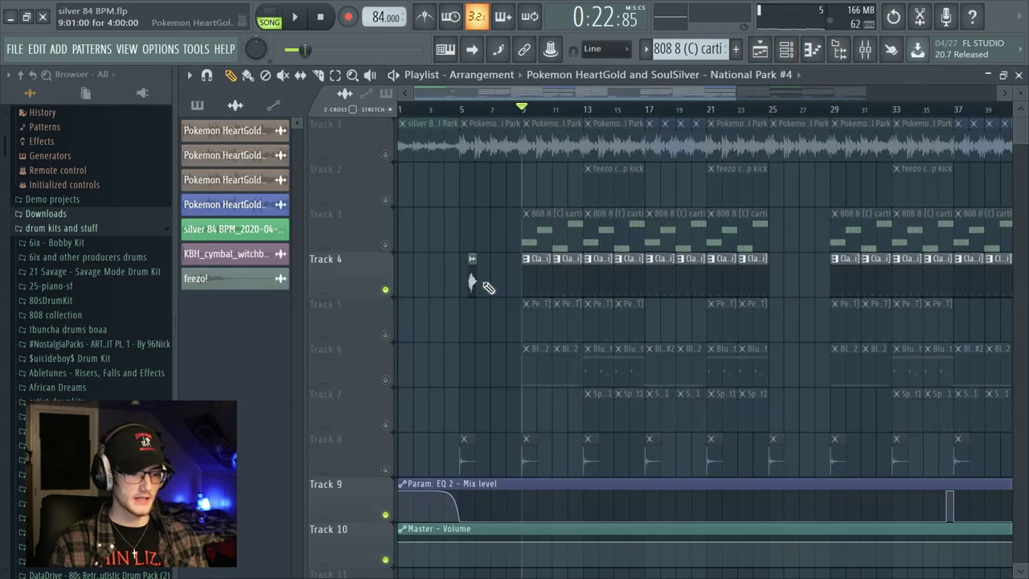
{"action": "left_click", "coordinate": [385, 334]}
{"action": "key", "text": "space"}
{"action": "scroll", "coordinate": [555, 117], "scroll_direction": "up", "scroll_amount": 3}
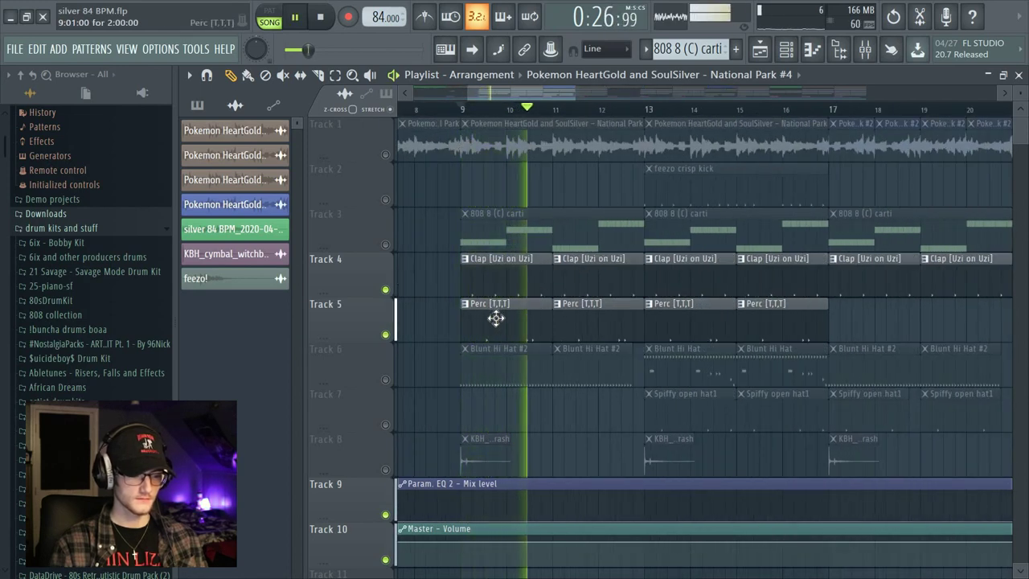
{"action": "key", "text": "space"}
{"action": "double_click", "coordinate": [498, 317]}
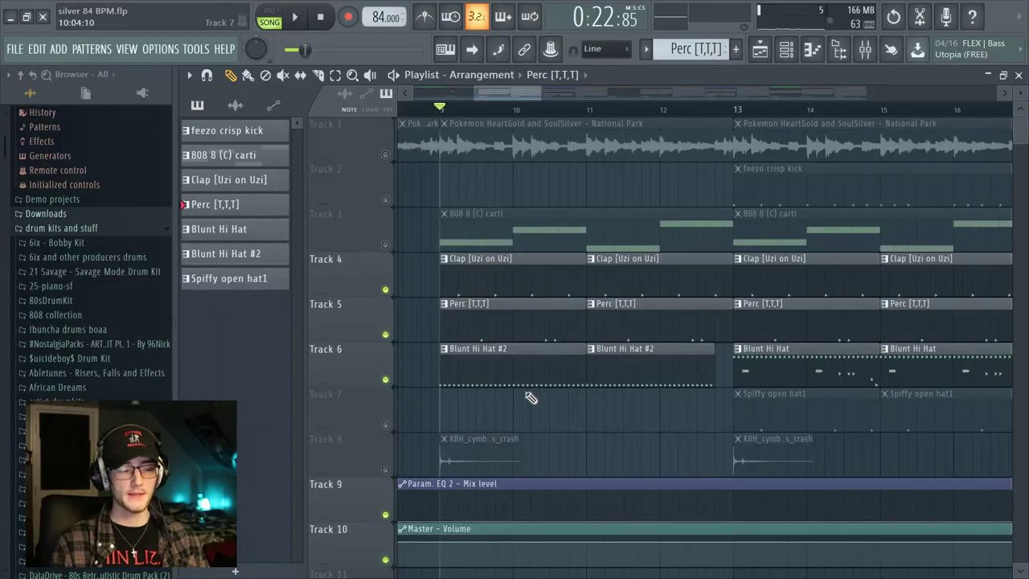
Step: Play the Blunt Hi Hat patterns on Track 6 together with the claps and percs from bar 9, and stop playback
{"action": "scroll", "coordinate": [502, 241], "scroll_direction": "down", "scroll_amount": 1}
{"action": "scroll", "coordinate": [486, 325], "scroll_direction": "down", "scroll_amount": 1}
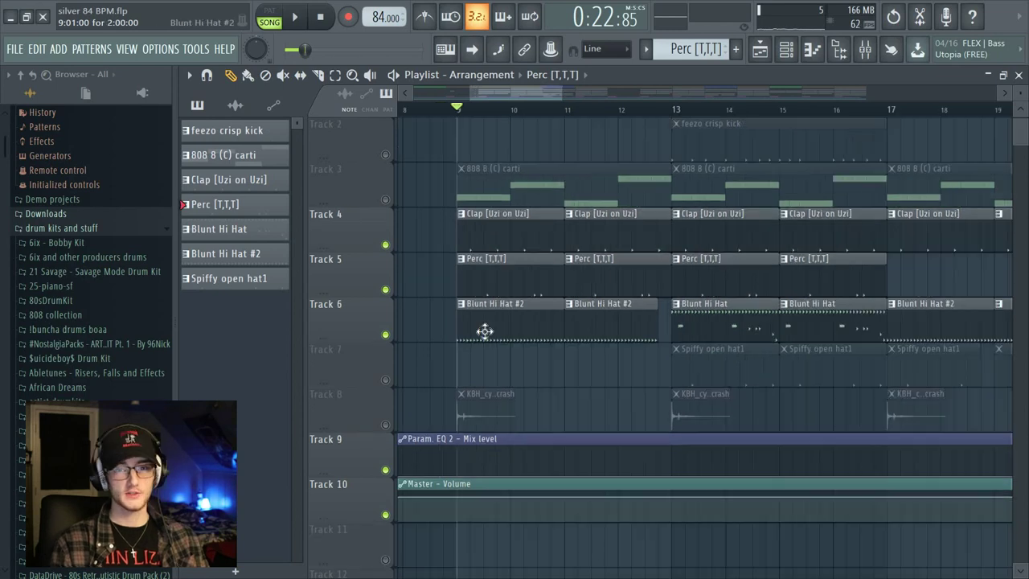
{"action": "key", "text": "space"}
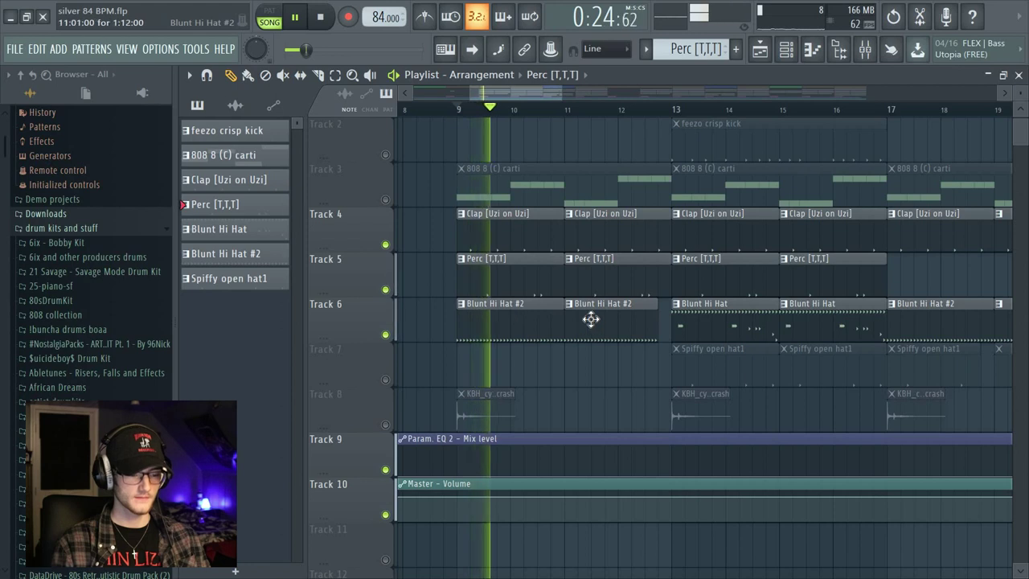
{"action": "scroll", "coordinate": [591, 319], "scroll_direction": "up", "scroll_amount": 1}
{"action": "key", "text": "space"}
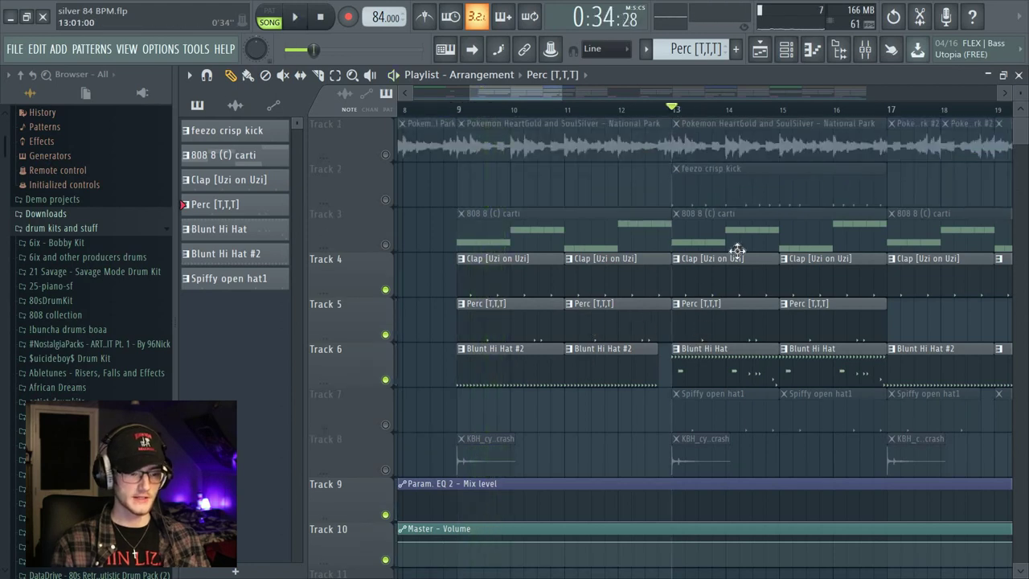
Step: Play the hi-hats from bar 13 while viewing the Blunt Hi Hat notes in the piano roll, stop playback, and return to the playlist
{"action": "key", "text": "space"}
{"action": "double_click", "coordinate": [700, 372]}
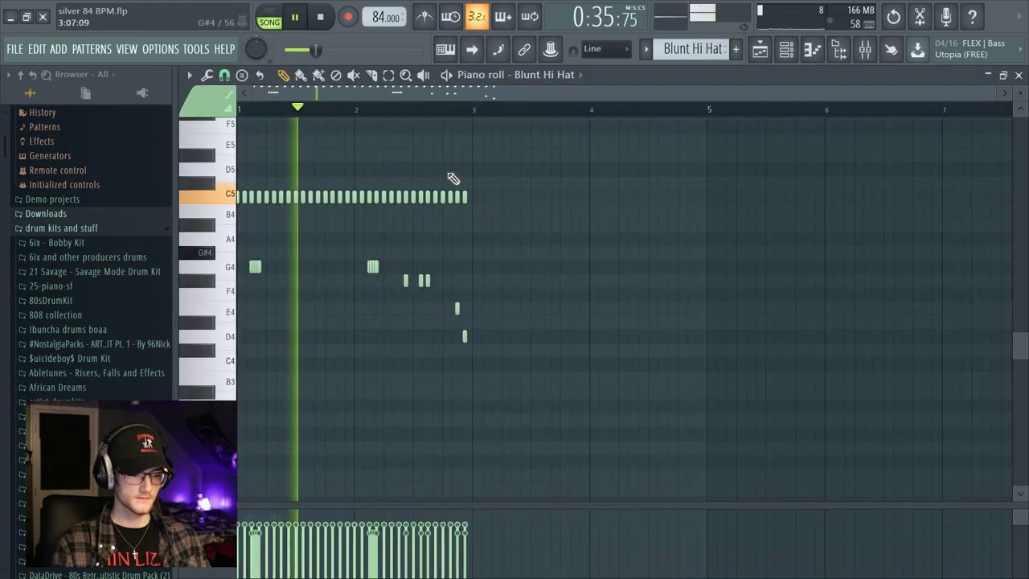
{"action": "scroll", "coordinate": [402, 103], "scroll_direction": "up", "scroll_amount": 4}
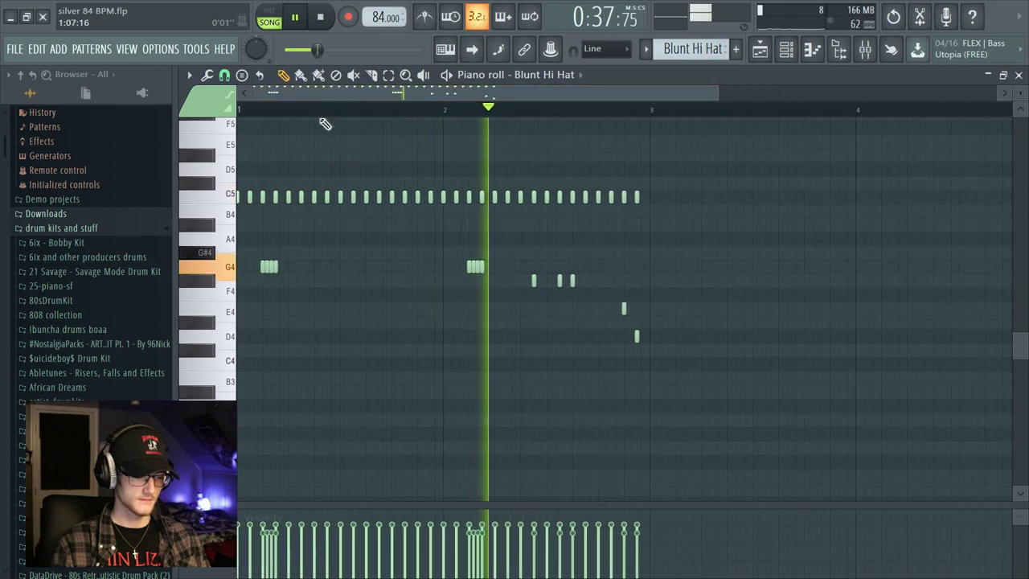
{"action": "scroll", "coordinate": [597, 193], "scroll_direction": "up", "scroll_amount": 3}
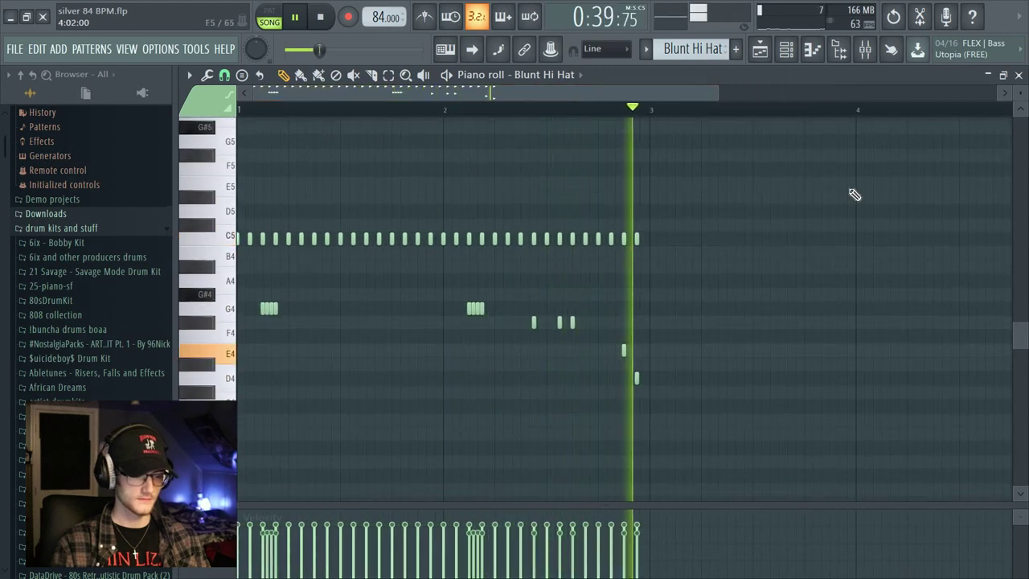
{"action": "key", "text": "space"}
{"action": "key", "text": "F5"}
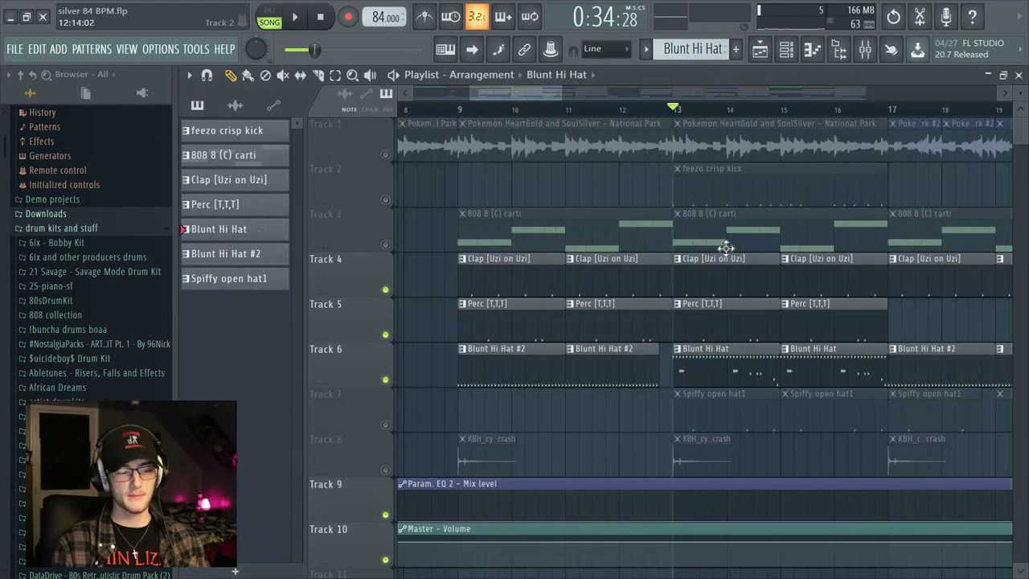
Step: Activate Tracks 3 and 7 with the claps, percs and hi-hats, keep Track 2 muted, and play from bar 13
{"action": "left_click", "coordinate": [385, 200]}
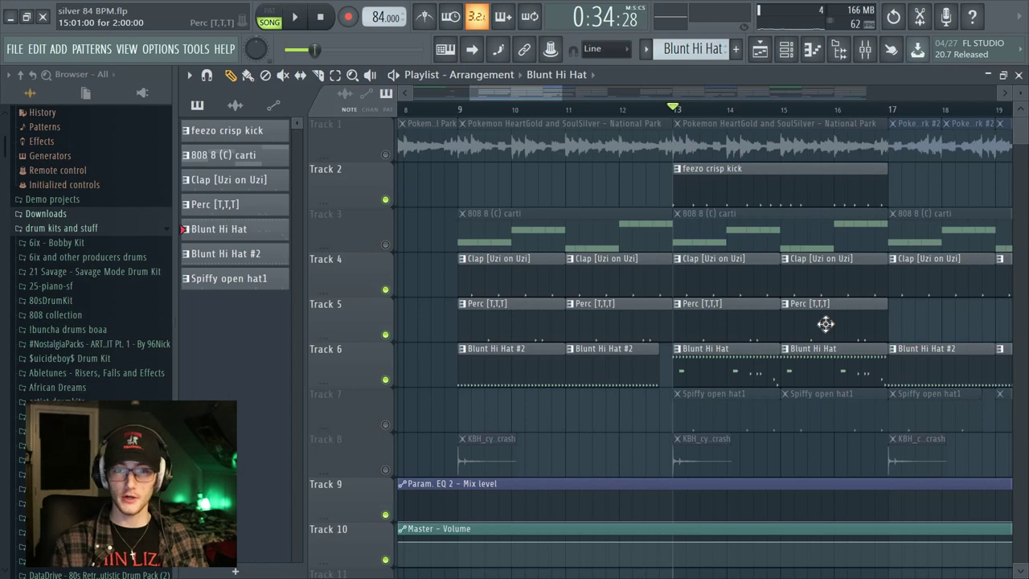
{"action": "left_click", "coordinate": [386, 424]}
{"action": "left_click", "coordinate": [386, 245]}
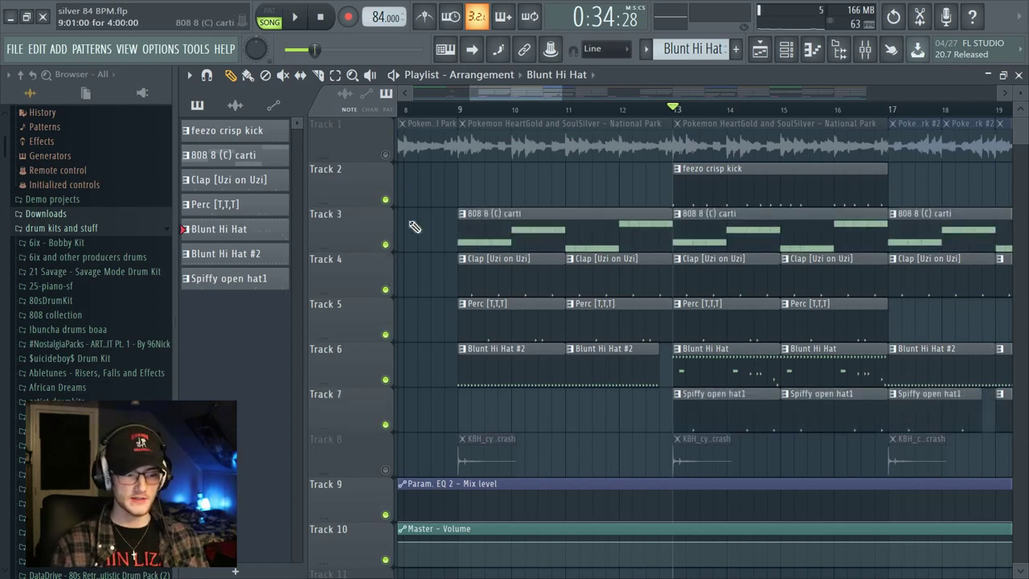
{"action": "left_click", "coordinate": [385, 199]}
{"action": "key", "text": "space"}
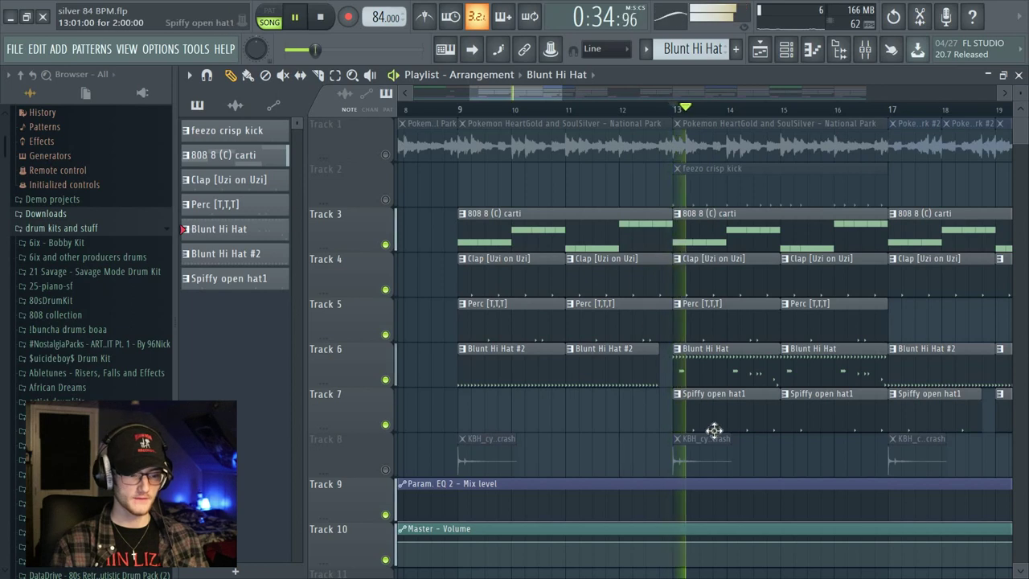
Step: View the whole Spiffy open hat1 pattern in the piano roll, close it, and stop playback
{"action": "double_click", "coordinate": [736, 419]}
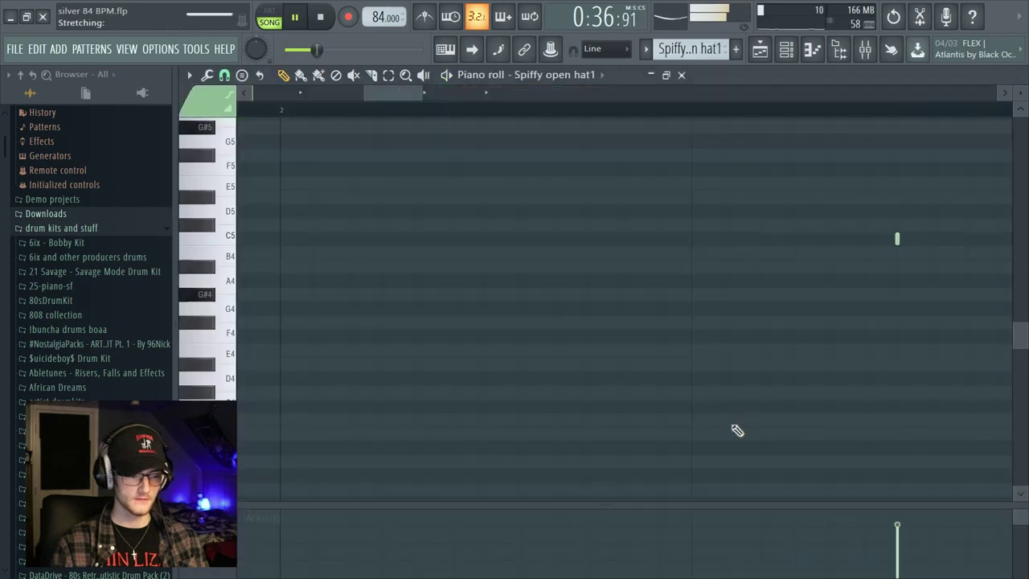
{"action": "scroll", "coordinate": [570, 233], "scroll_direction": "up", "scroll_amount": 1}
{"action": "left_click_drag", "start_coordinate": [461, 95], "coordinate": [333, 95]}
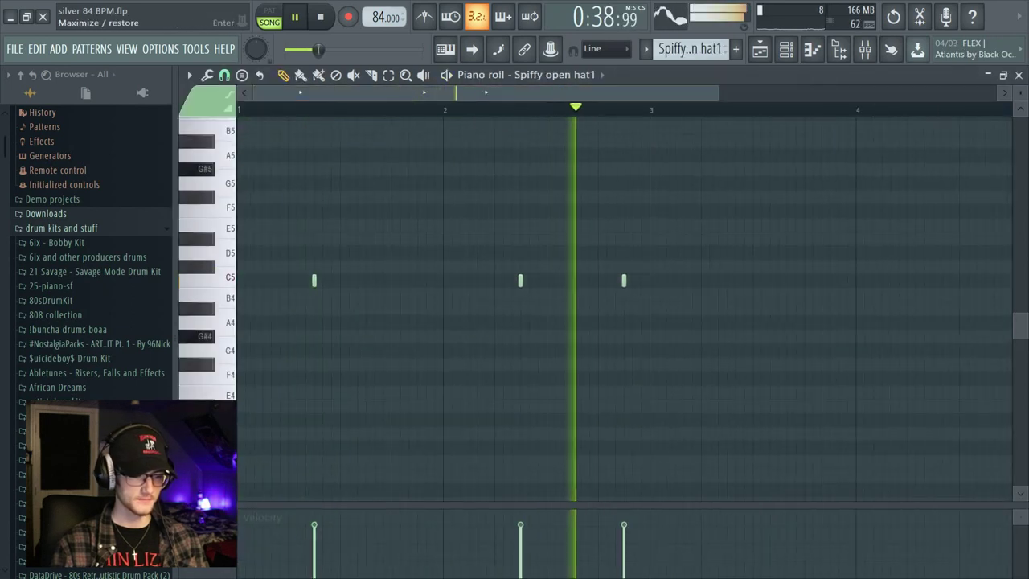
{"action": "left_click", "coordinate": [1018, 75]}
{"action": "key", "text": "space"}
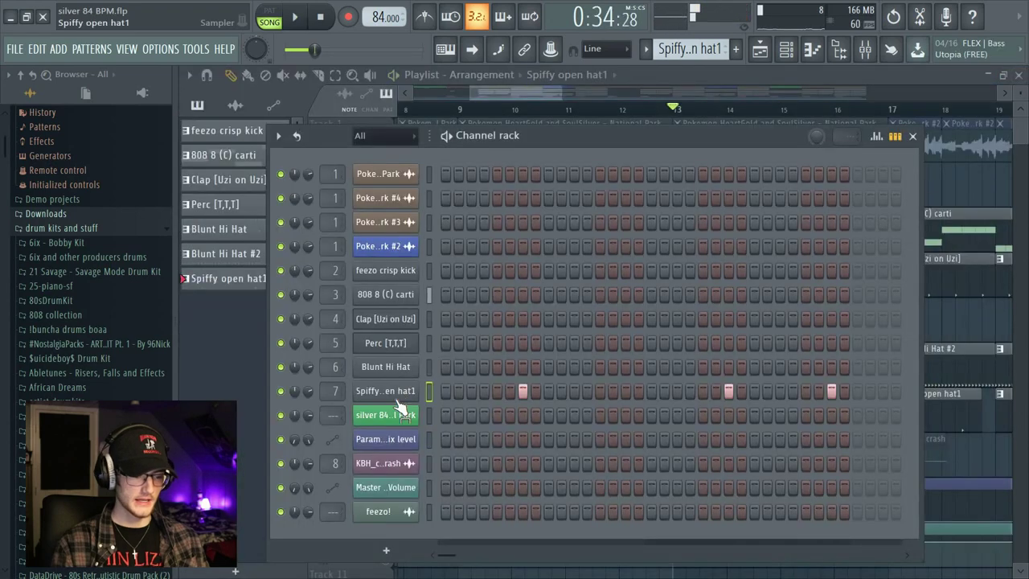
Step: View the Spiffy open hat1 sampler settings and return to the playlist
{"action": "left_click", "coordinate": [397, 394]}
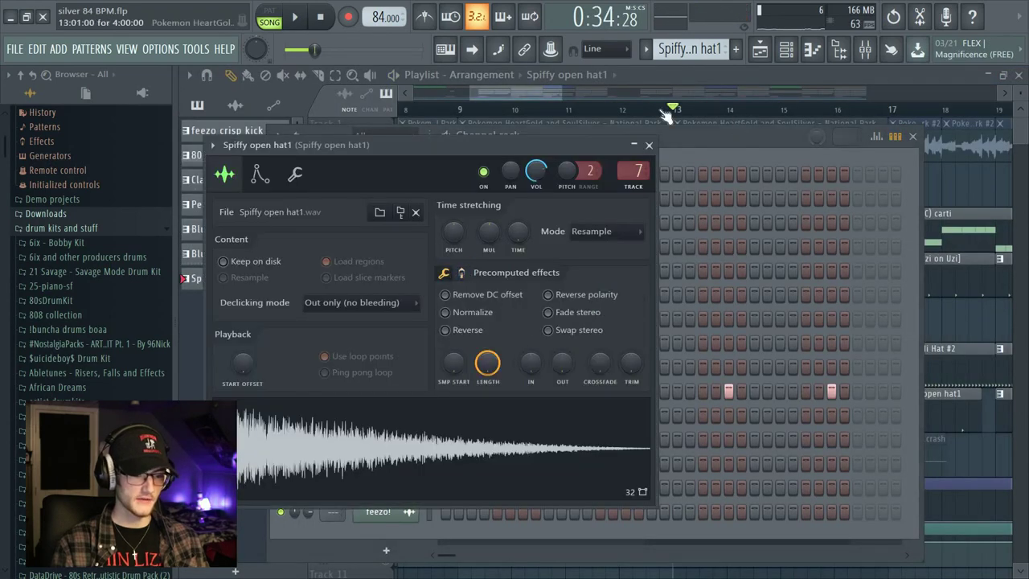
{"action": "key", "text": "F5"}
{"action": "scroll", "coordinate": [566, 107], "scroll_direction": "down", "scroll_amount": 1}
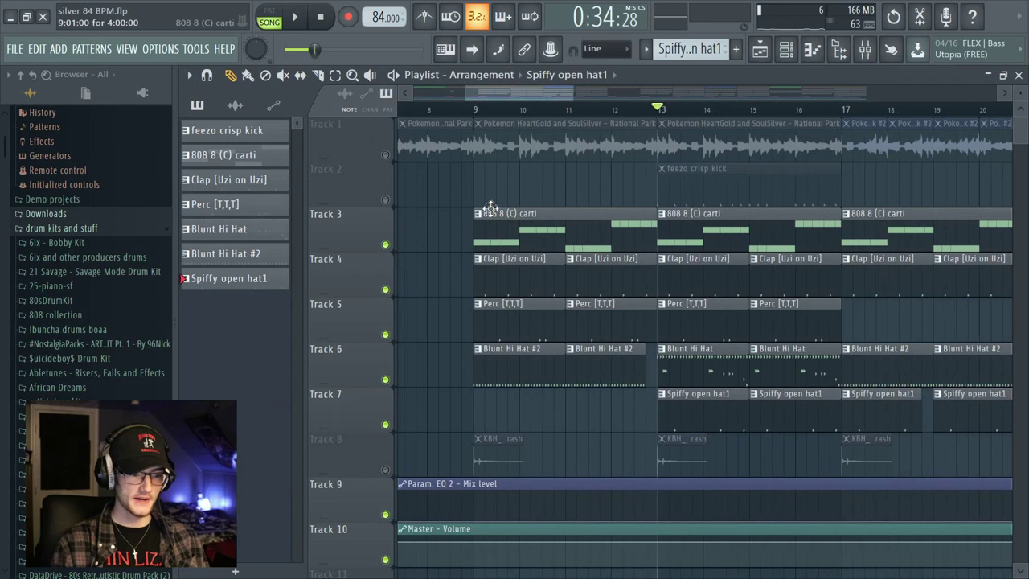
Step: Activate the kick on Track 2, play it with the 808, claps, percs and hats from bar 13, and stop playback
{"action": "left_click", "coordinate": [385, 201]}
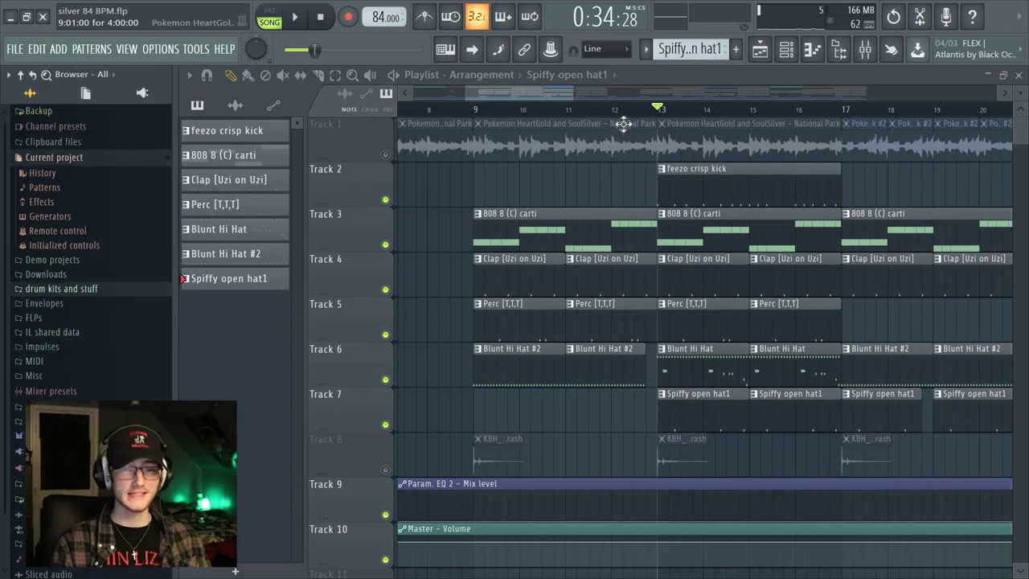
{"action": "scroll", "coordinate": [649, 112], "scroll_direction": "down", "scroll_amount": 1}
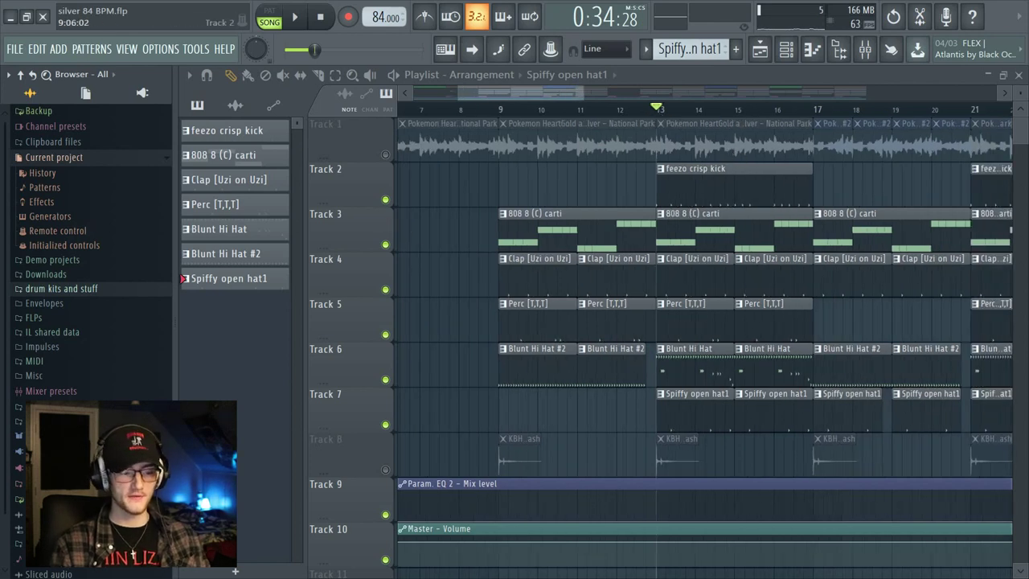
{"action": "scroll", "coordinate": [723, 273], "scroll_direction": "down", "scroll_amount": 1}
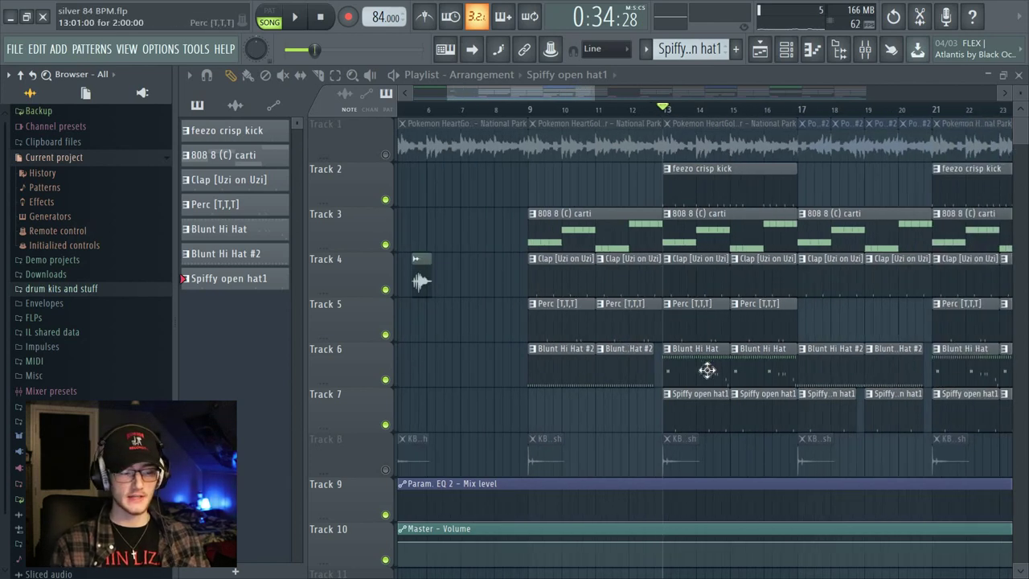
{"action": "key", "text": "space"}
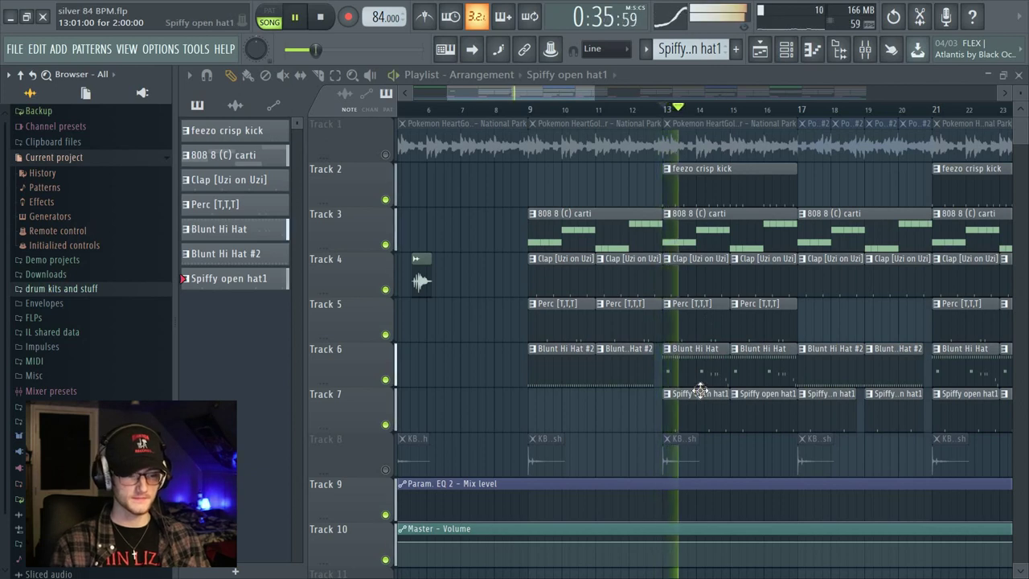
{"action": "scroll", "coordinate": [725, 321], "scroll_direction": "up", "scroll_amount": 1}
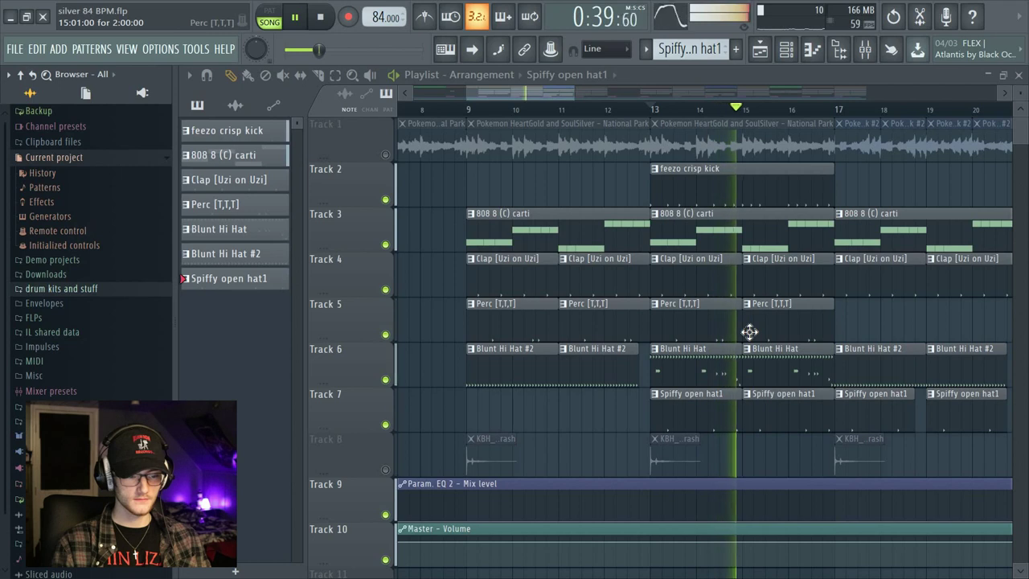
{"action": "key", "text": "space"}
Step: Solo the crash cymbal on Track 8, reactivate Tracks 9 and 10, and examine the crash clip at bar 9
{"action": "left_click", "coordinate": [385, 471]}
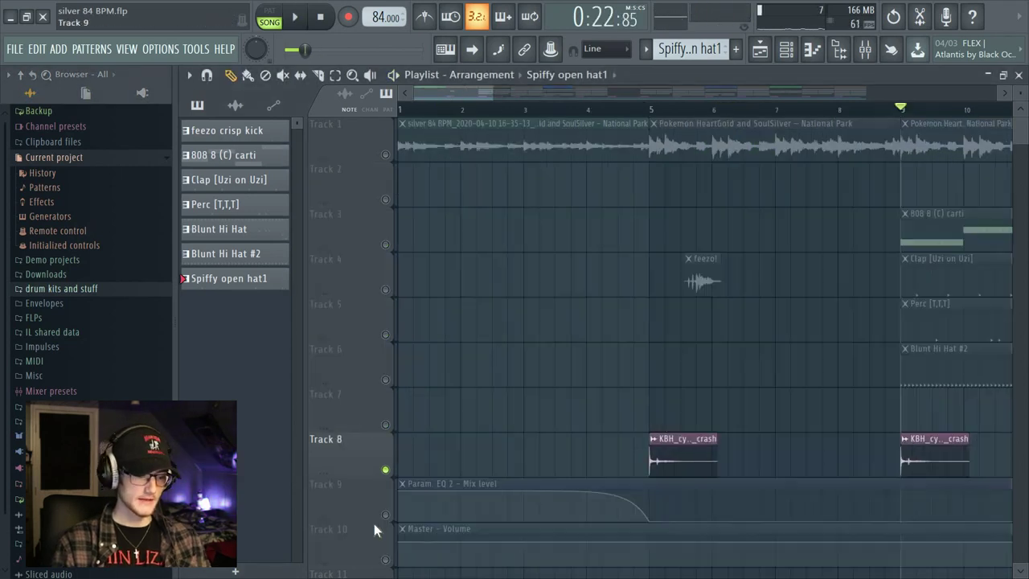
{"action": "left_click", "coordinate": [385, 514]}
{"action": "left_click", "coordinate": [384, 559]}
{"action": "key", "text": "space"}
{"action": "left_click_drag", "start_coordinate": [479, 102], "coordinate": [508, 129]}
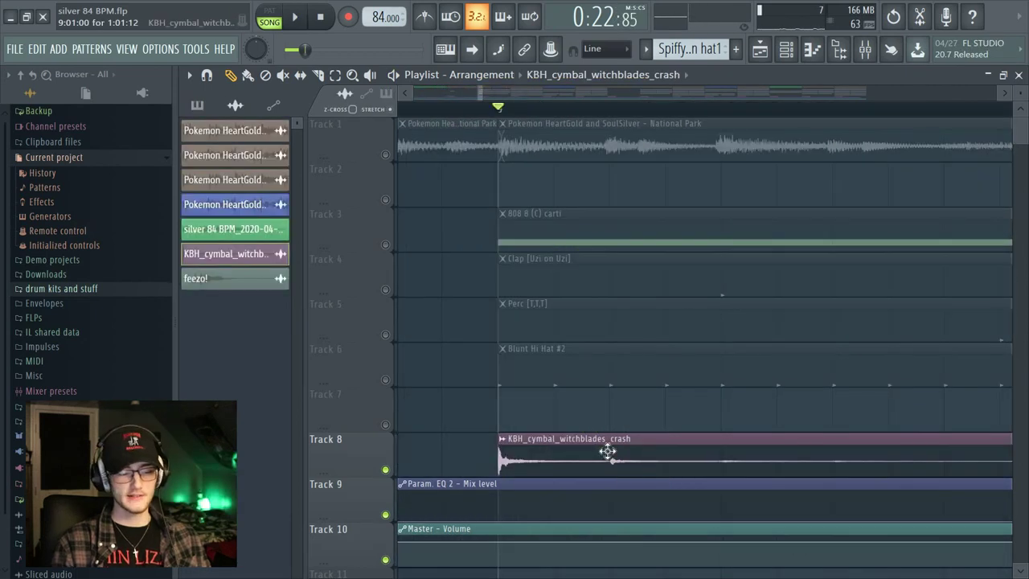
{"action": "scroll", "coordinate": [635, 466], "scroll_direction": "up", "scroll_amount": 1}
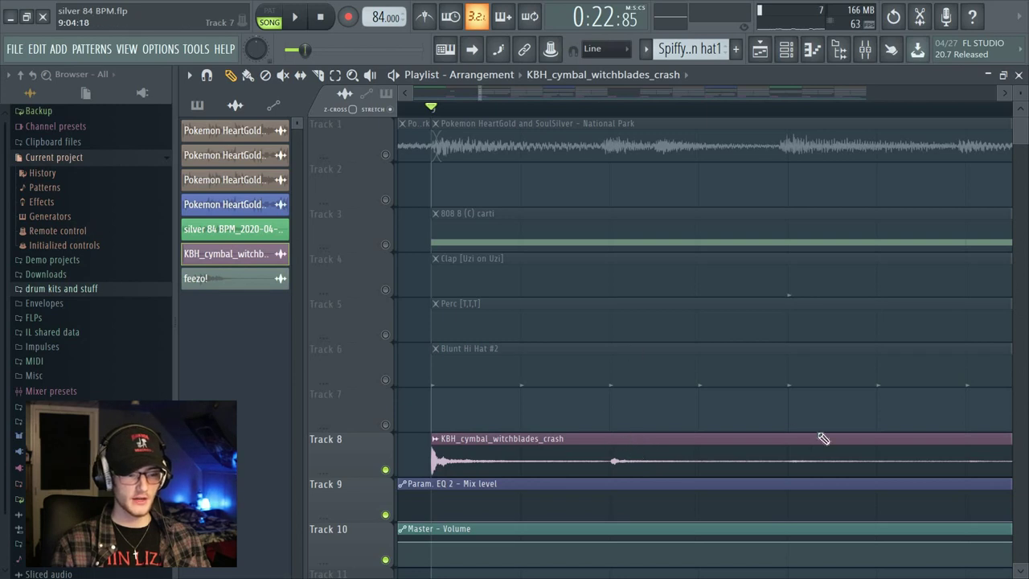
{"action": "scroll", "coordinate": [610, 265], "scroll_direction": "down", "scroll_amount": 1}
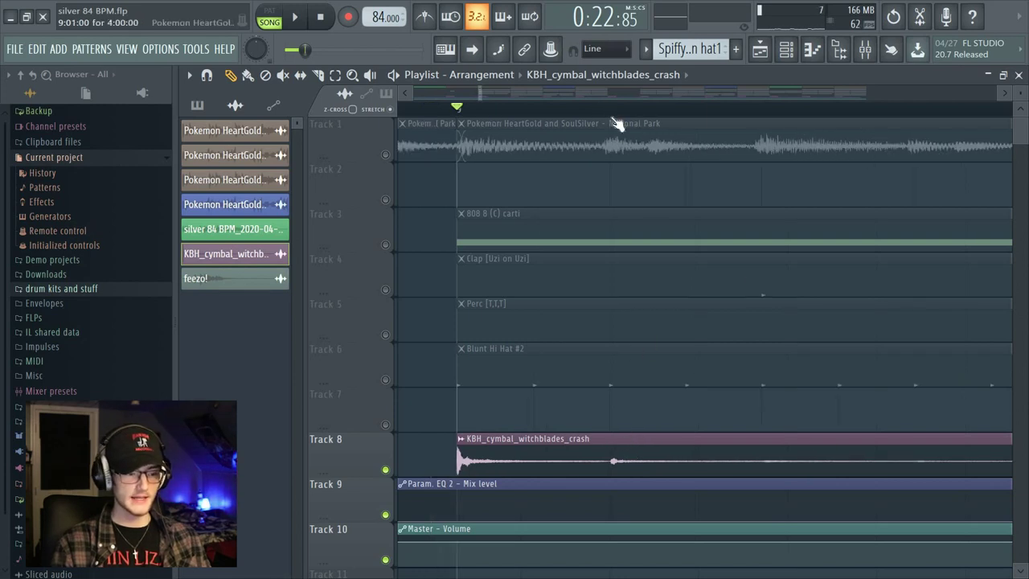
{"action": "scroll", "coordinate": [616, 123], "scroll_direction": "down", "scroll_amount": 5}
Step: Play the crash with the hi-hats, percs and claps on Tracks 4 to 6 from bar 9, stop, and reactivate all playlist tracks
{"action": "left_click", "coordinate": [385, 379]}
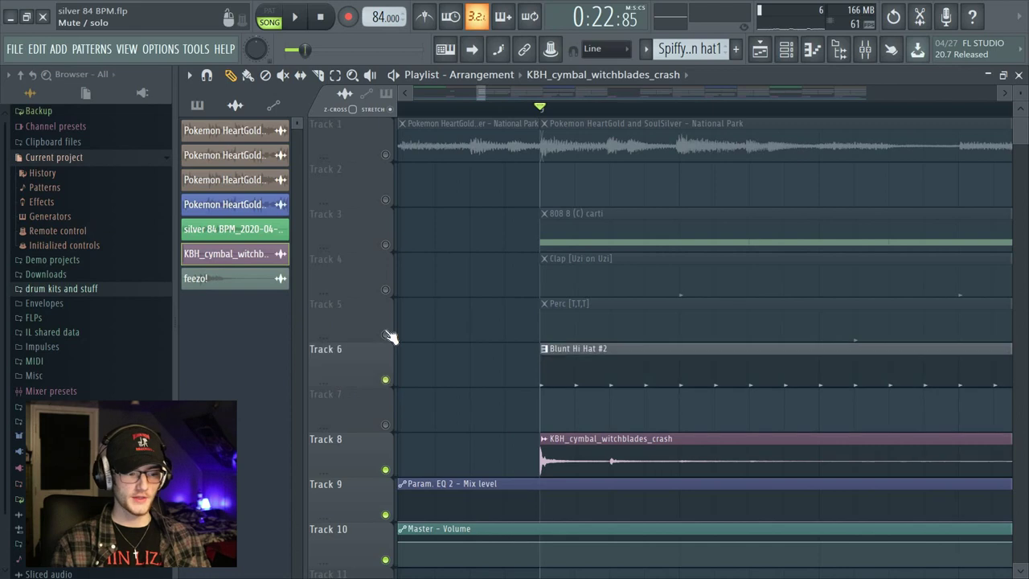
{"action": "left_click", "coordinate": [385, 334]}
{"action": "left_click", "coordinate": [385, 289]}
{"action": "key", "text": "space"}
{"action": "scroll", "coordinate": [699, 115], "scroll_direction": "down", "scroll_amount": 5}
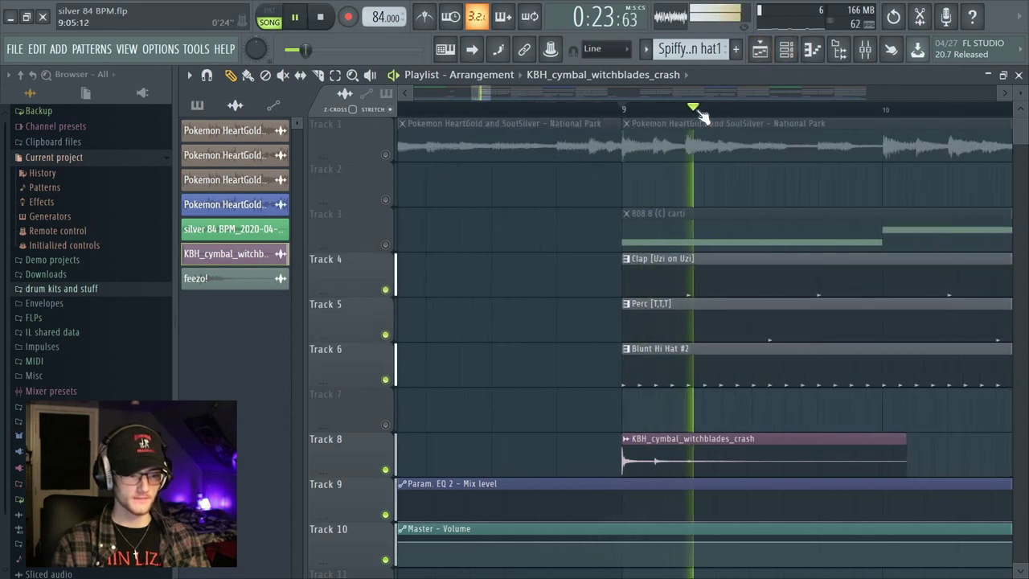
{"action": "key", "text": "space"}
{"action": "right_click", "coordinate": [385, 470]}
{"action": "scroll", "coordinate": [594, 104], "scroll_direction": "down", "scroll_amount": 10}
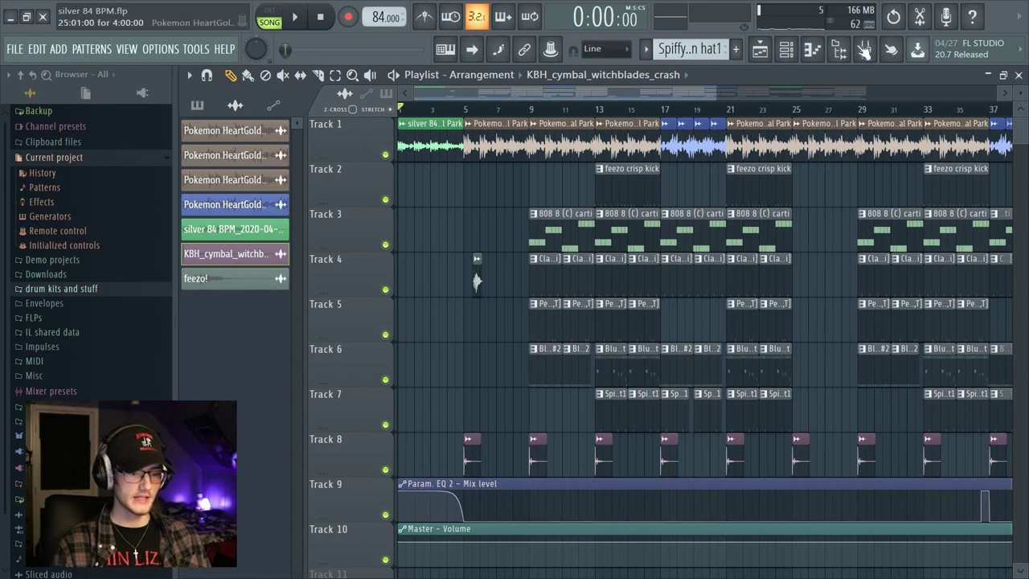
Step: View the Fruity parametric EQ 2 on the mixer's Master track, and return to the playlist
{"action": "left_click", "coordinate": [863, 50]}
{"action": "left_click", "coordinate": [241, 193]}
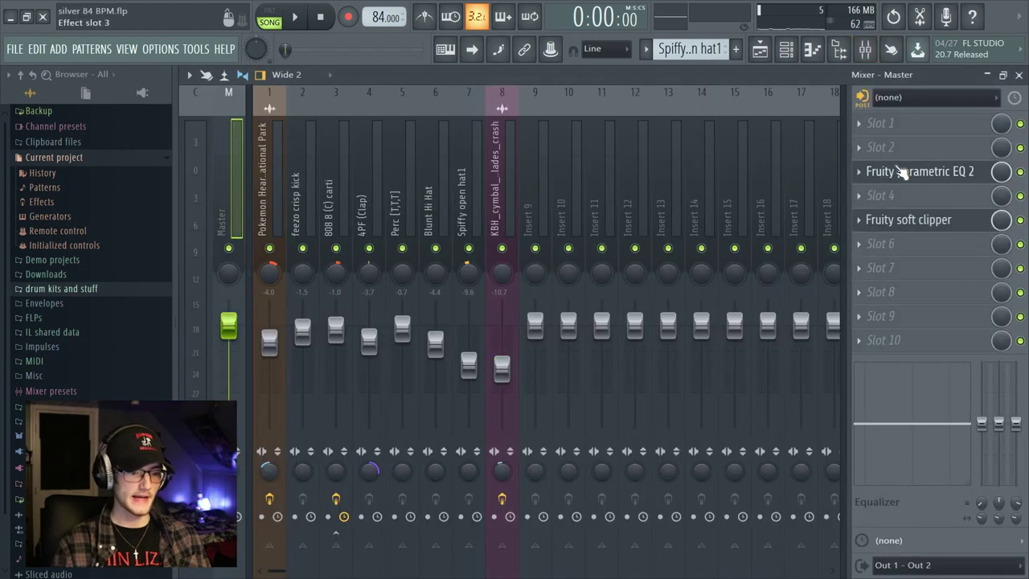
{"action": "left_click", "coordinate": [902, 171]}
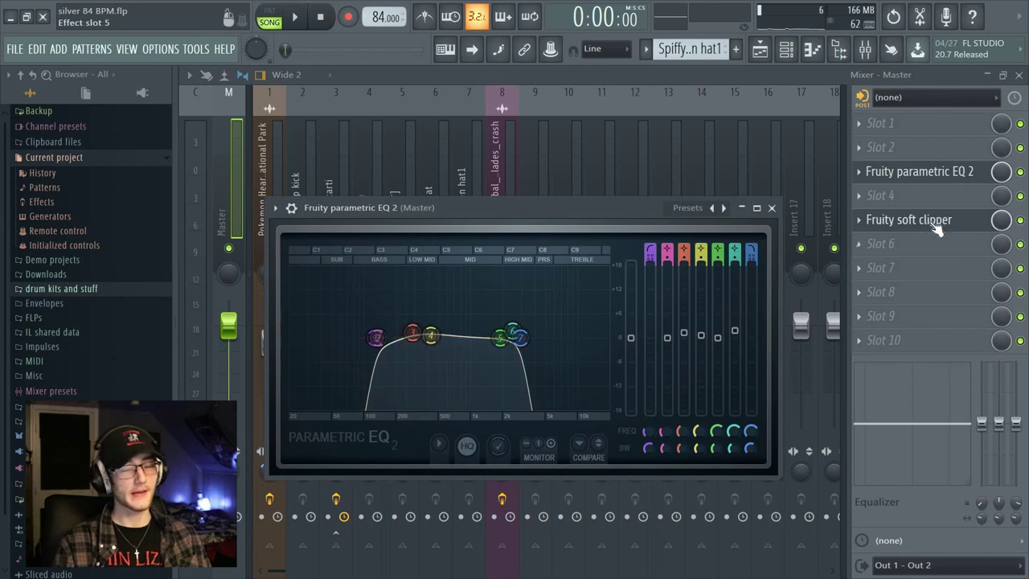
{"action": "left_click", "coordinate": [746, 89]}
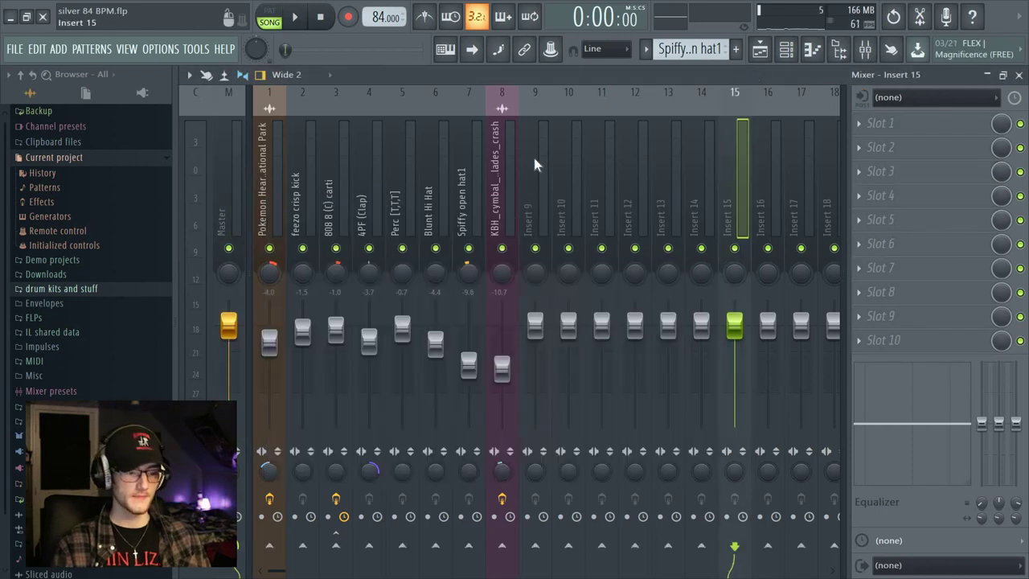
{"action": "key", "text": "F5"}
Step: Play the filtered intro from the start of the arrangement, jump ahead to bar 4, and stop playback
{"action": "key", "text": "space"}
{"action": "scroll", "coordinate": [428, 112], "scroll_direction": "down", "scroll_amount": 2}
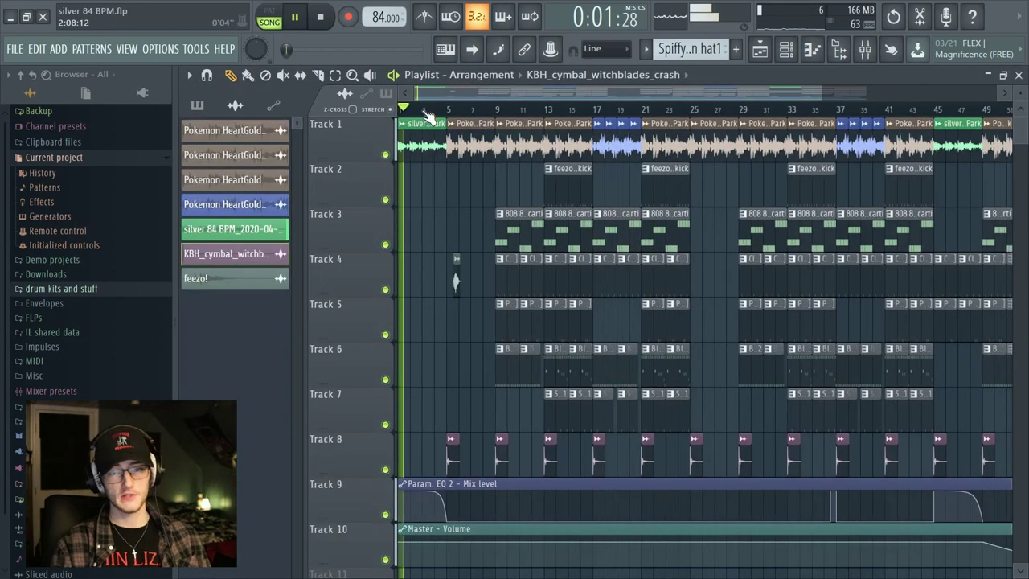
{"action": "left_click", "coordinate": [438, 111]}
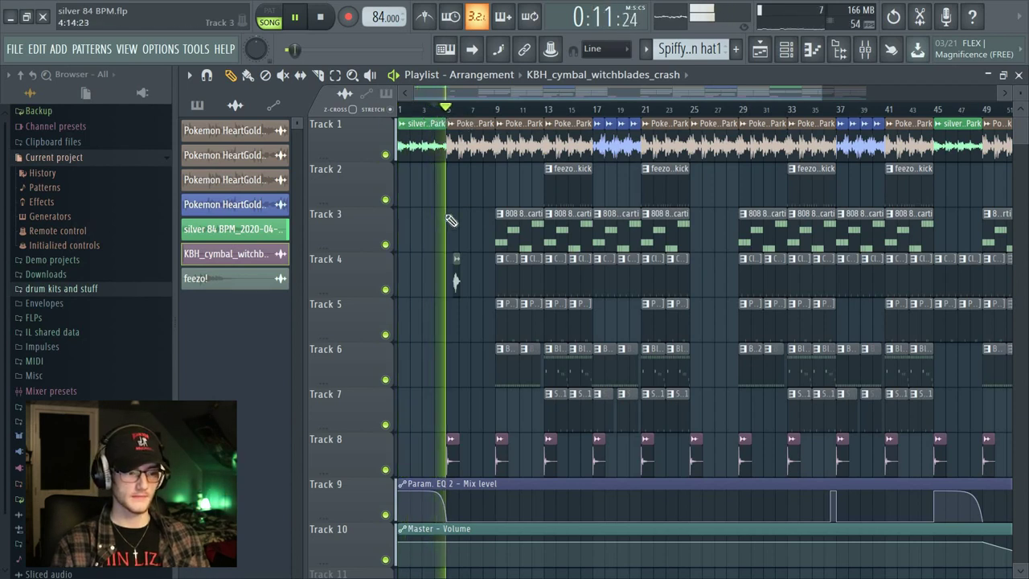
{"action": "key", "text": "space"}
Step: Play the Param. EQ 2 mix level automation leading into bar 37 from bar 36, and stop playback
{"action": "left_click_drag", "start_coordinate": [553, 95], "coordinate": [649, 119]}
{"action": "scroll", "coordinate": [655, 115], "scroll_direction": "up", "scroll_amount": 5}
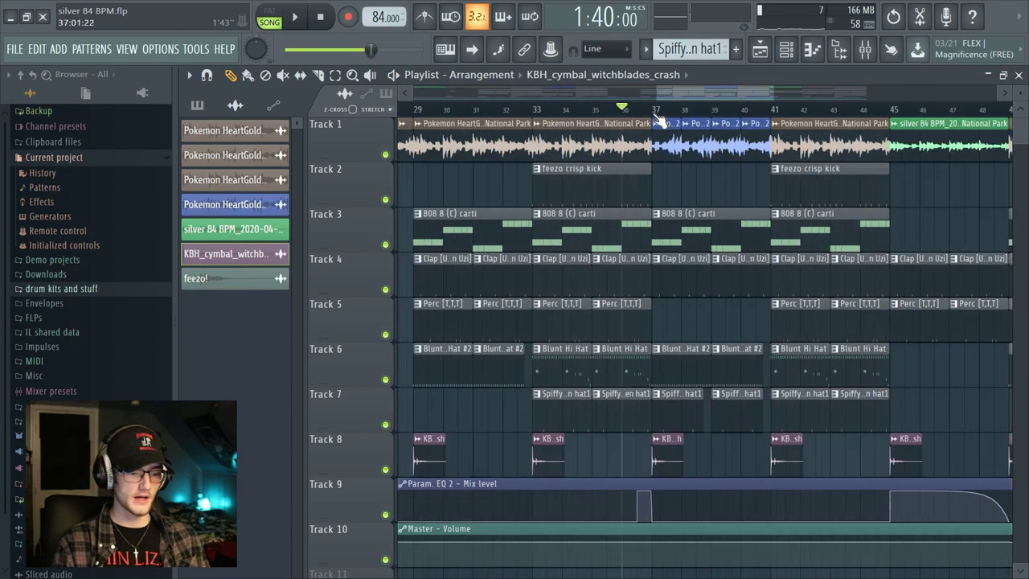
{"action": "key", "text": "space"}
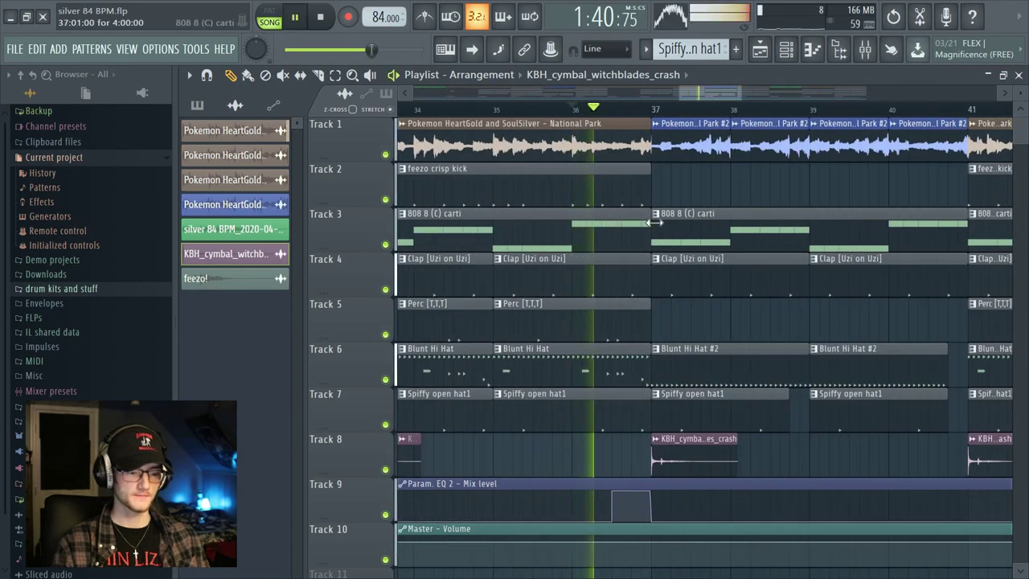
{"action": "scroll", "coordinate": [695, 125], "scroll_direction": "down", "scroll_amount": 4}
{"action": "scroll", "coordinate": [695, 124], "scroll_direction": "down", "scroll_amount": 2}
{"action": "key", "text": "space"}
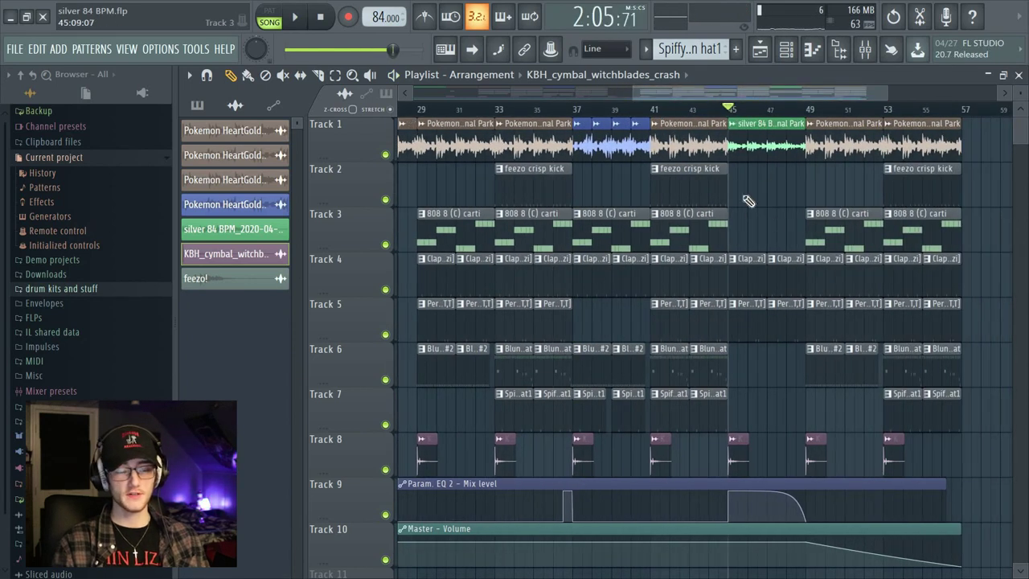
Step: Play the breakdown from bar 45 and the end of its Param. EQ 2 mix level automation near bar 48, and stop playback
{"action": "scroll", "coordinate": [772, 346], "scroll_direction": "up", "scroll_amount": 2}
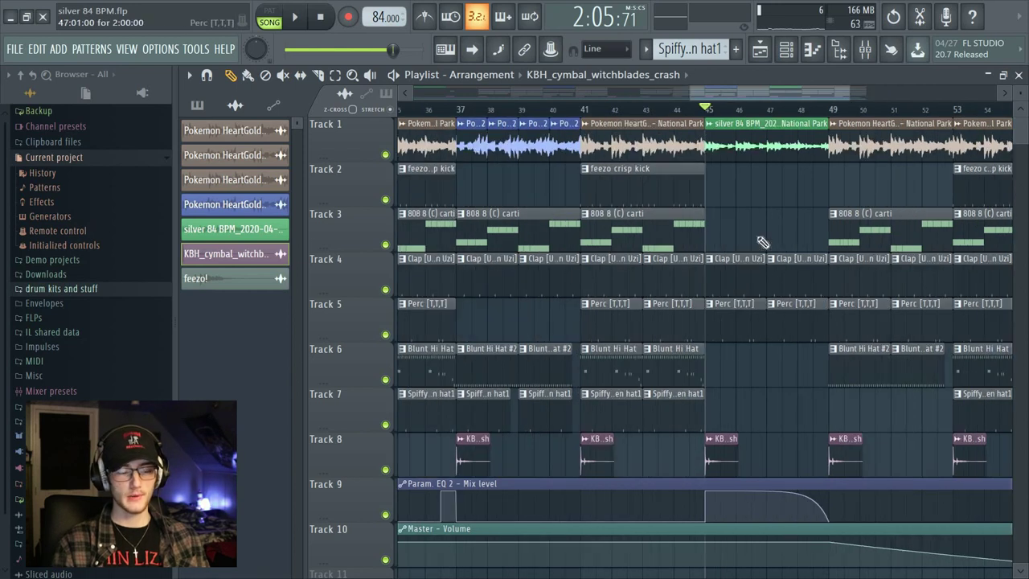
{"action": "scroll", "coordinate": [735, 118], "scroll_direction": "down", "scroll_amount": 2}
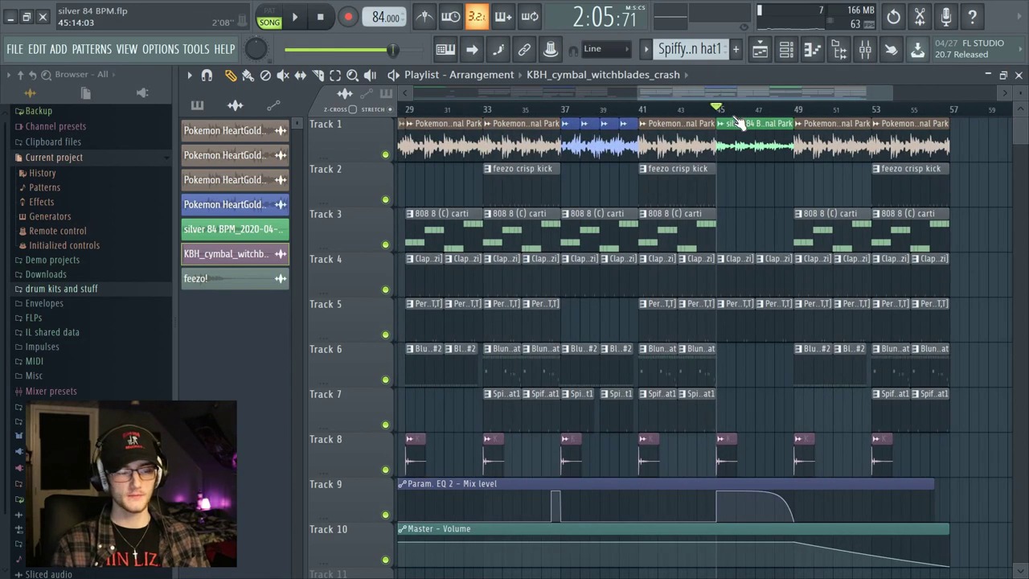
{"action": "key", "text": "space"}
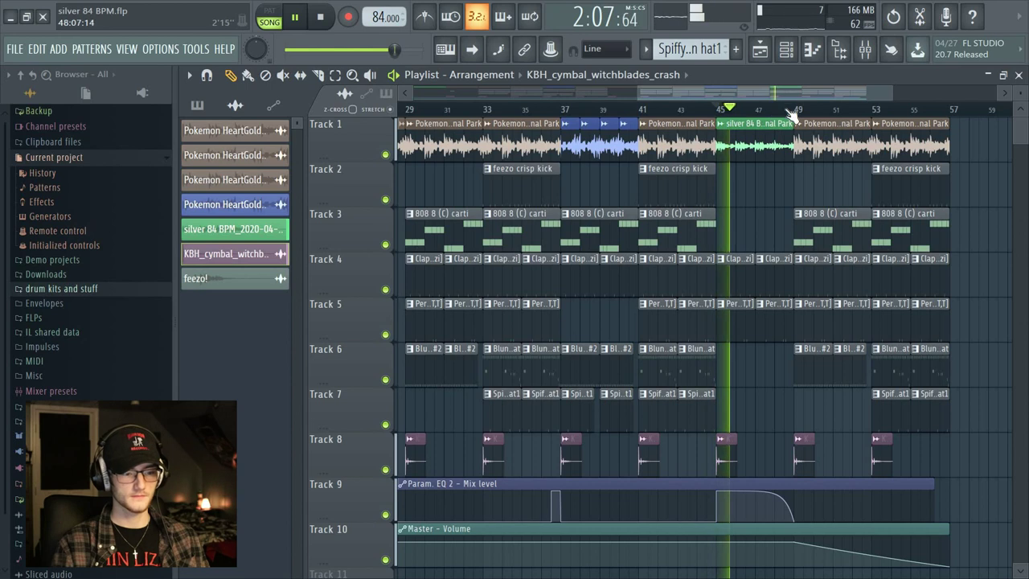
{"action": "scroll", "coordinate": [788, 116], "scroll_direction": "down", "scroll_amount": 1}
{"action": "key", "text": "space"}
{"action": "key", "text": "space"}
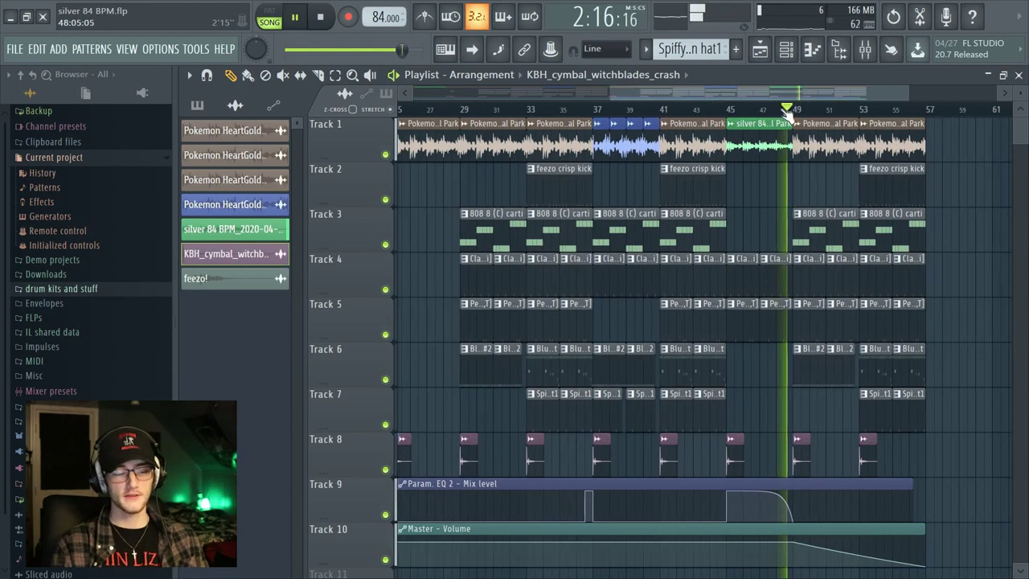
{"action": "key", "text": "space"}
Step: Play the closing section with the Master volume fade-out near bar 55, and go back to the beginning of the arrangement
{"action": "key", "text": "space"}
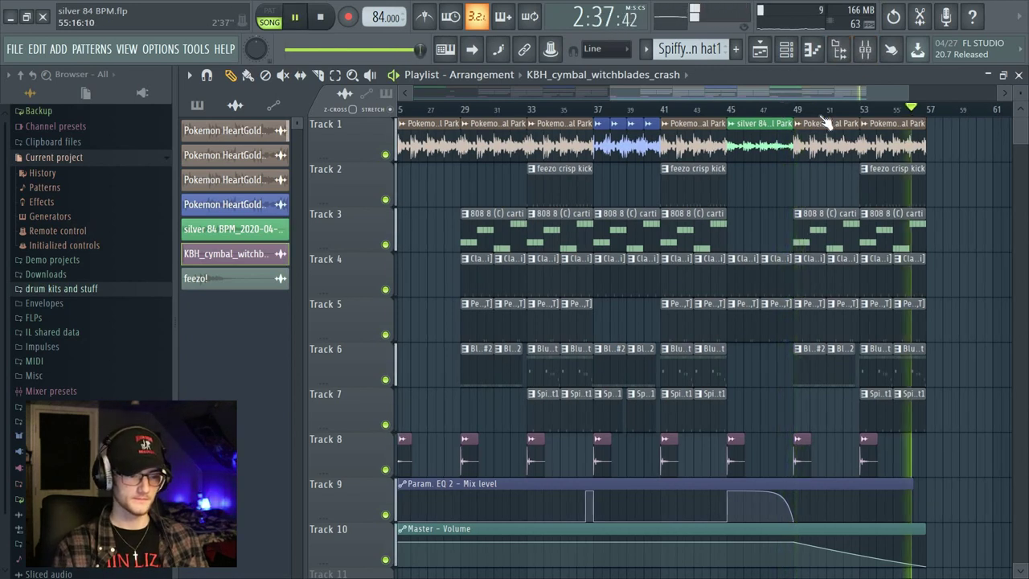
{"action": "scroll", "coordinate": [402, 128], "scroll_direction": "up", "scroll_amount": 5}
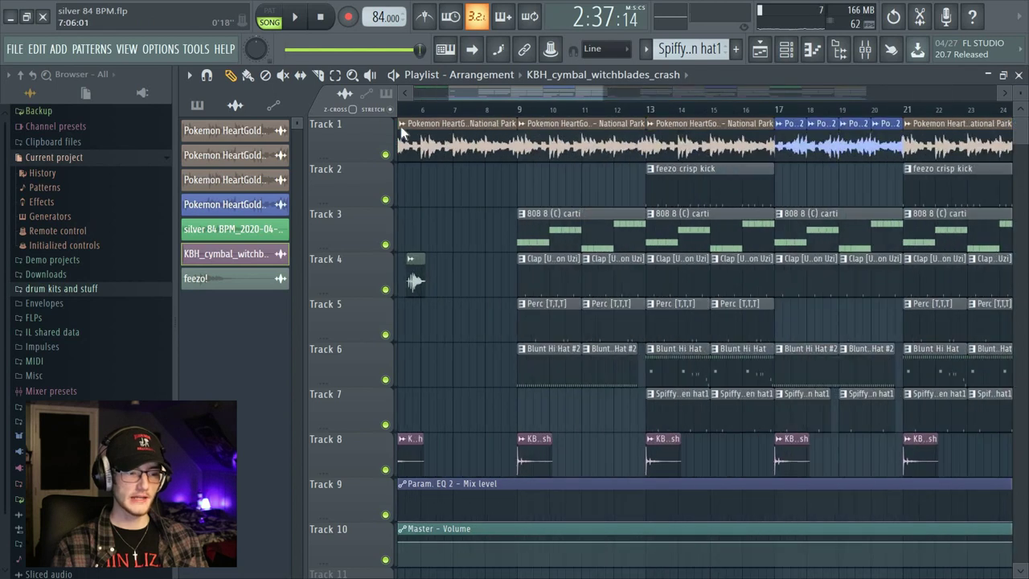
{"action": "scroll", "coordinate": [568, 111], "scroll_direction": "left", "scroll_amount": 2}
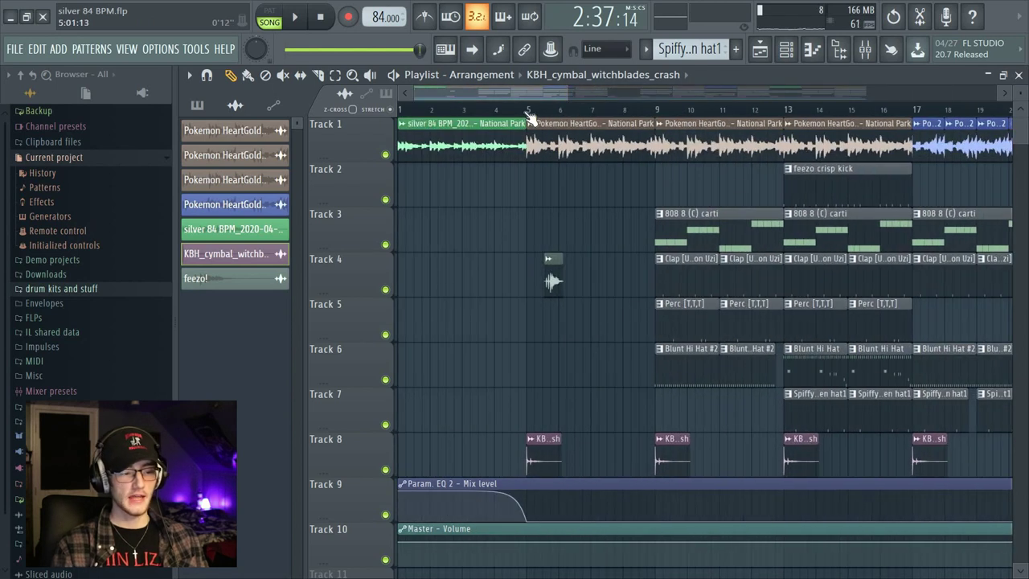